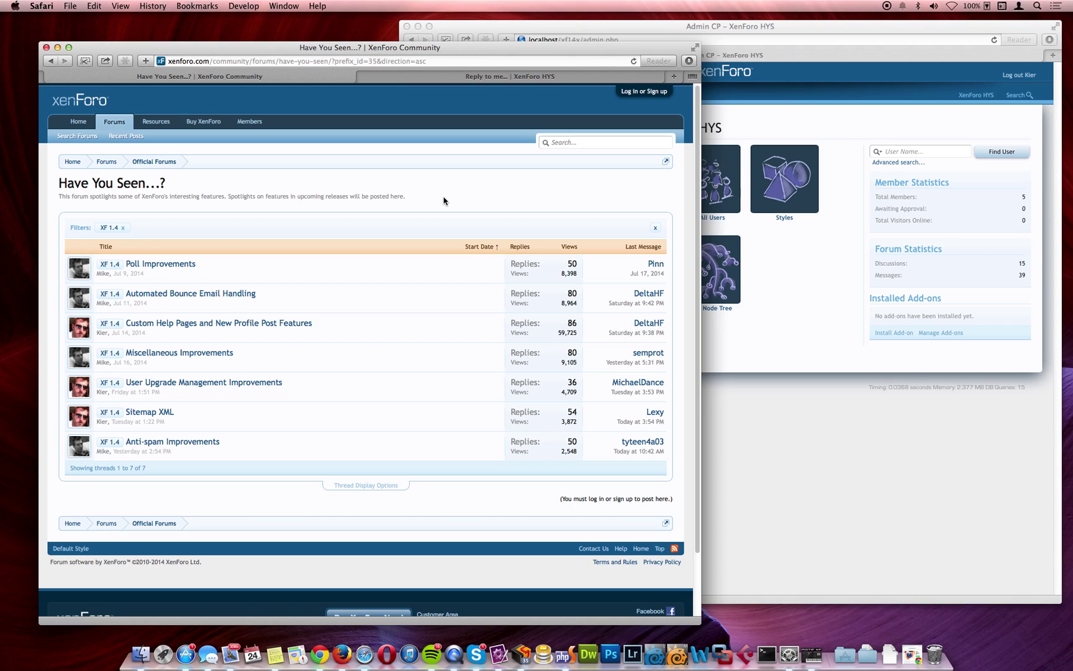
- Bring up the Safari tab showing the local forum's 'Reply to me...' thread
{"action": "mouse_move", "coordinate": [319, 290]}
{"action": "mouse_move", "coordinate": [272, 442]}
{"action": "key", "text": "ctrl+Tab"}
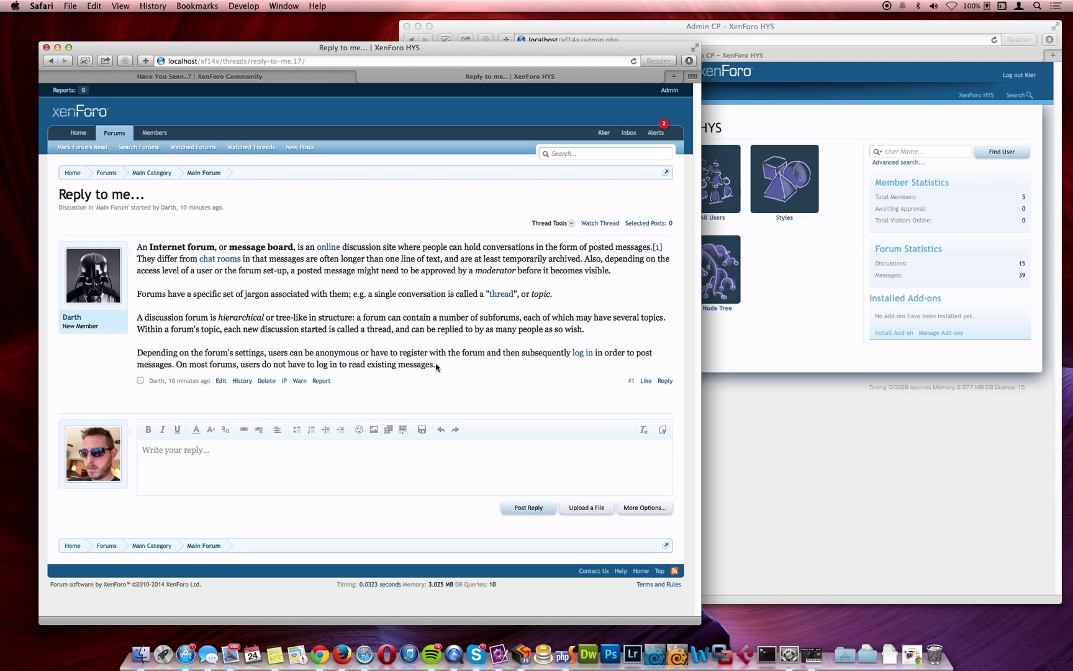
- Reply to post #1 with a full quote plus the line 'Unless the permissions are set differently...'
{"action": "left_click", "coordinate": [665, 381]}
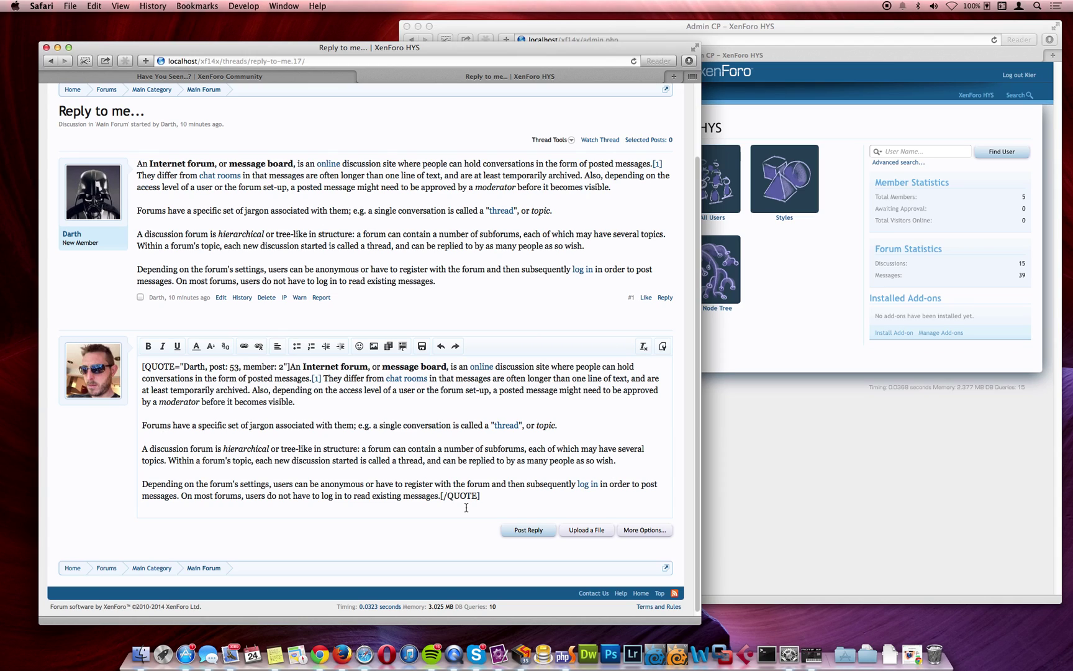
{"action": "type", "text": "Unless the permissions are set di"}
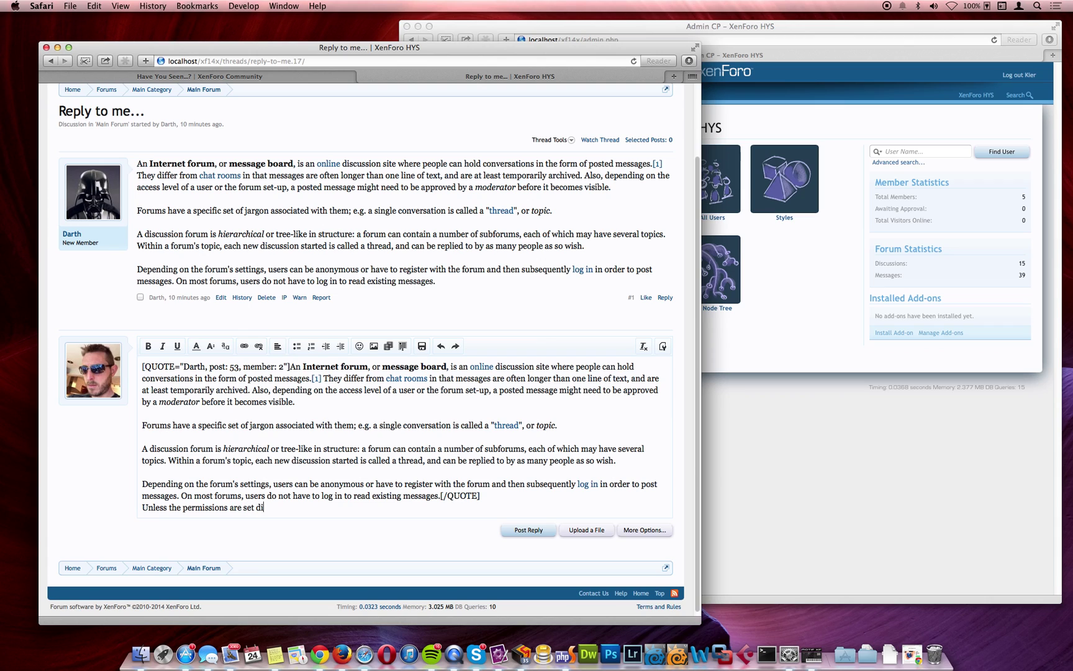
{"action": "type", "text": "fferently..."}
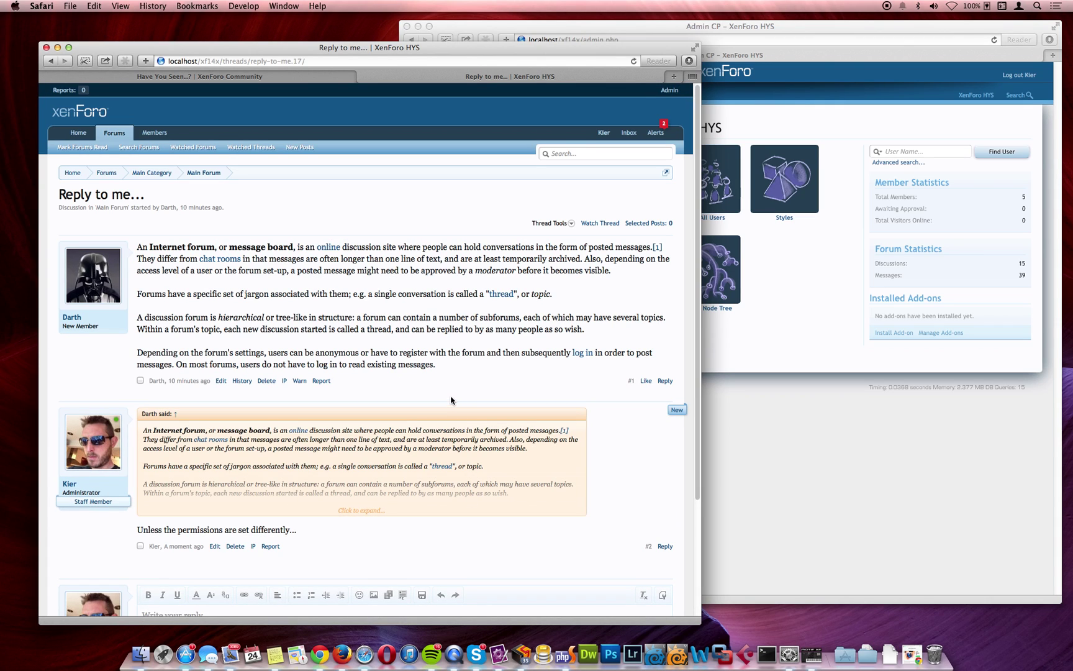
{"action": "scroll", "coordinate": [451, 400], "scroll_direction": "down", "scroll_amount": 2}
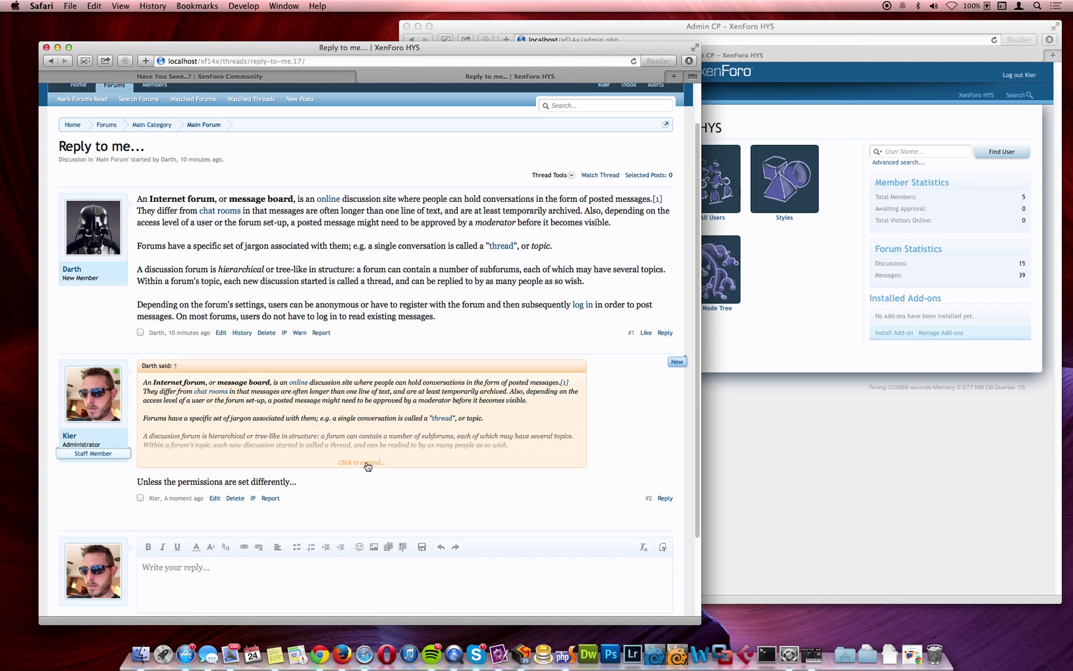
{"action": "scroll", "coordinate": [367, 465], "scroll_direction": "down", "scroll_amount": 1}
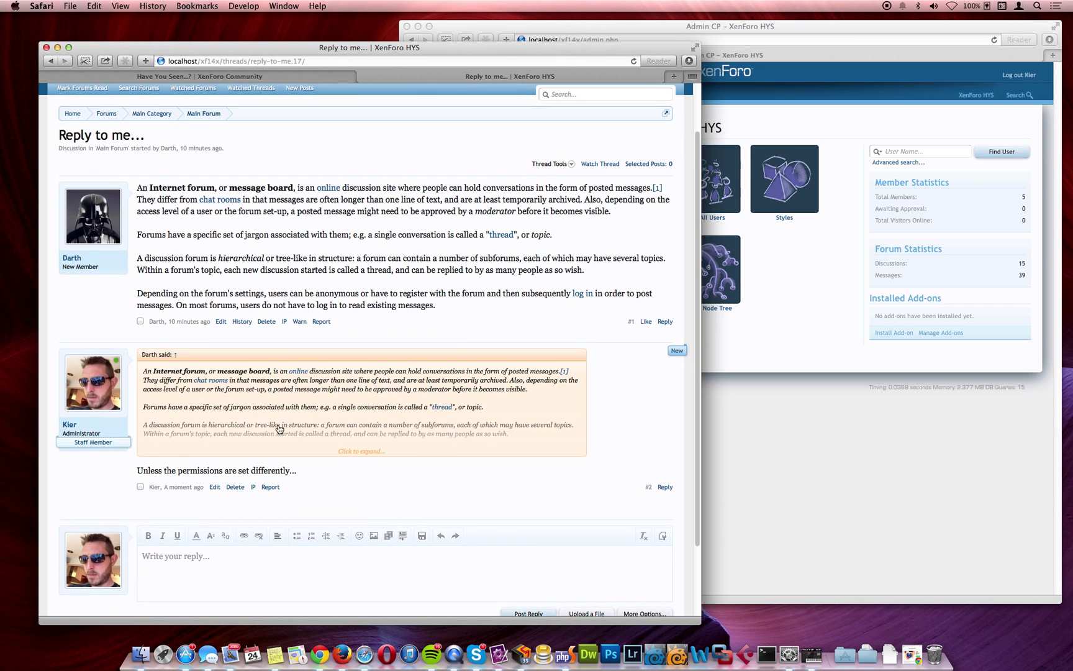
{"action": "scroll", "coordinate": [273, 423], "scroll_direction": "down", "scroll_amount": 2}
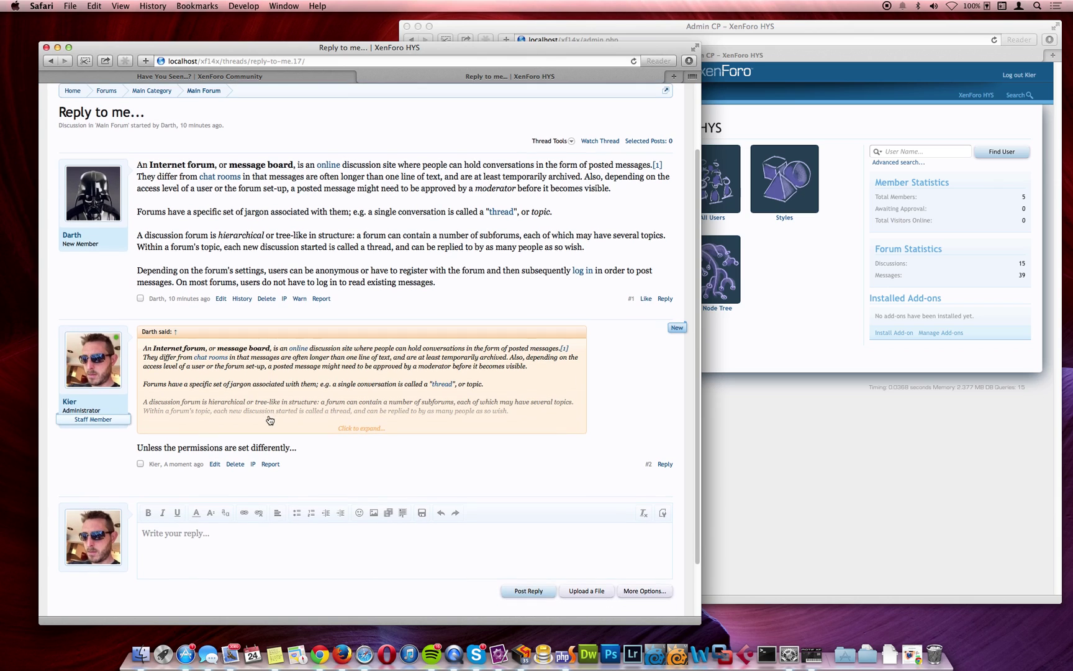
- Post a reply quoting only post #1's last sentence, answered with 'Not always...'
{"action": "left_click", "coordinate": [664, 299]}
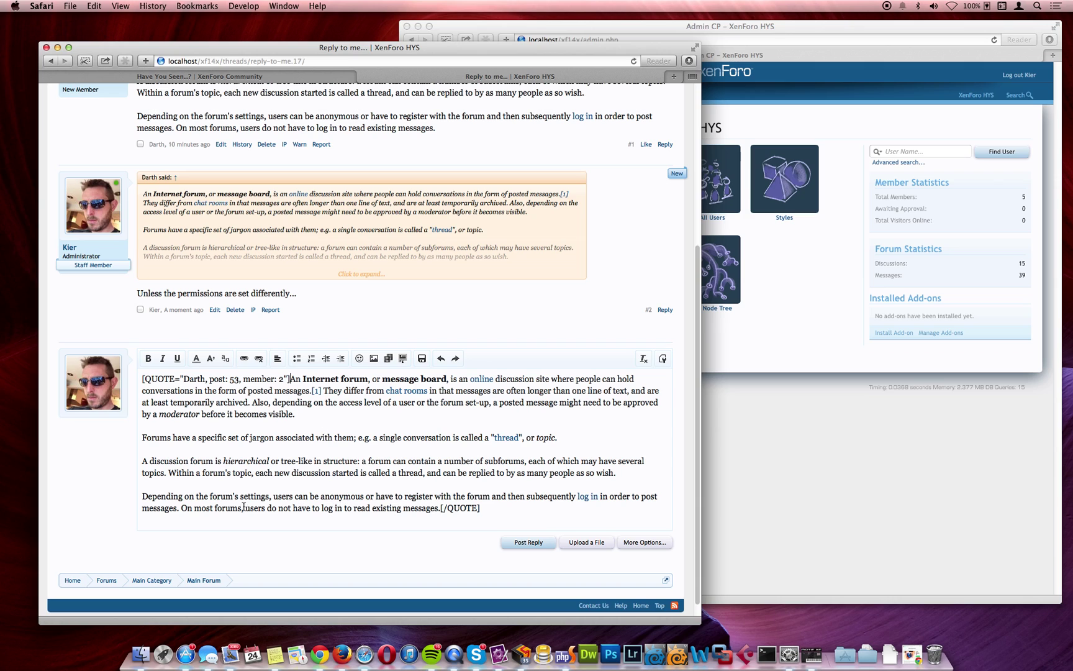
{"action": "left_click_drag", "start_coordinate": [180, 508], "coordinate": [289, 379]}
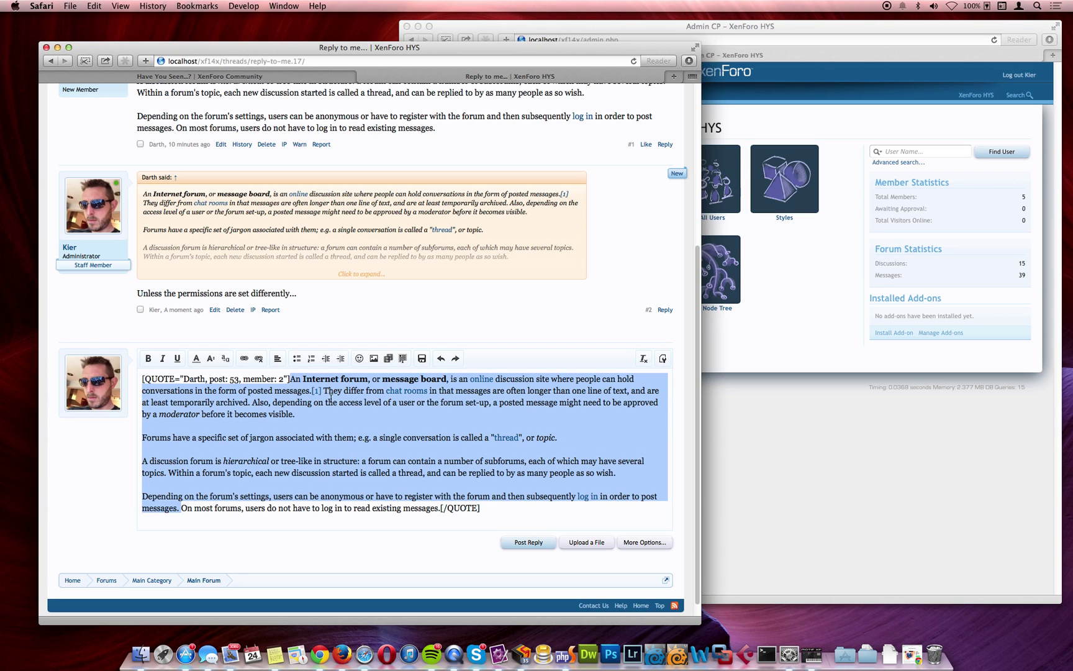
{"action": "key", "text": "BackSpace"}
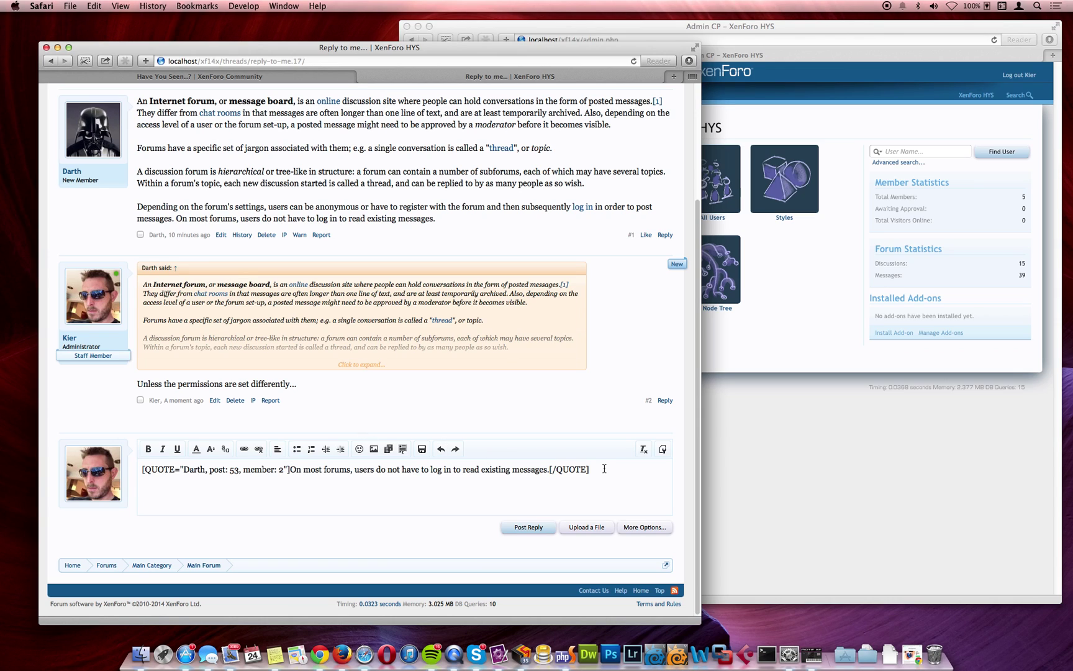
{"action": "type", "text": "Not alwat"}
{"action": "key", "text": "BackSpace"}
{"action": "type", "text": "ys..."}
{"action": "key", "text": "super+Return"}
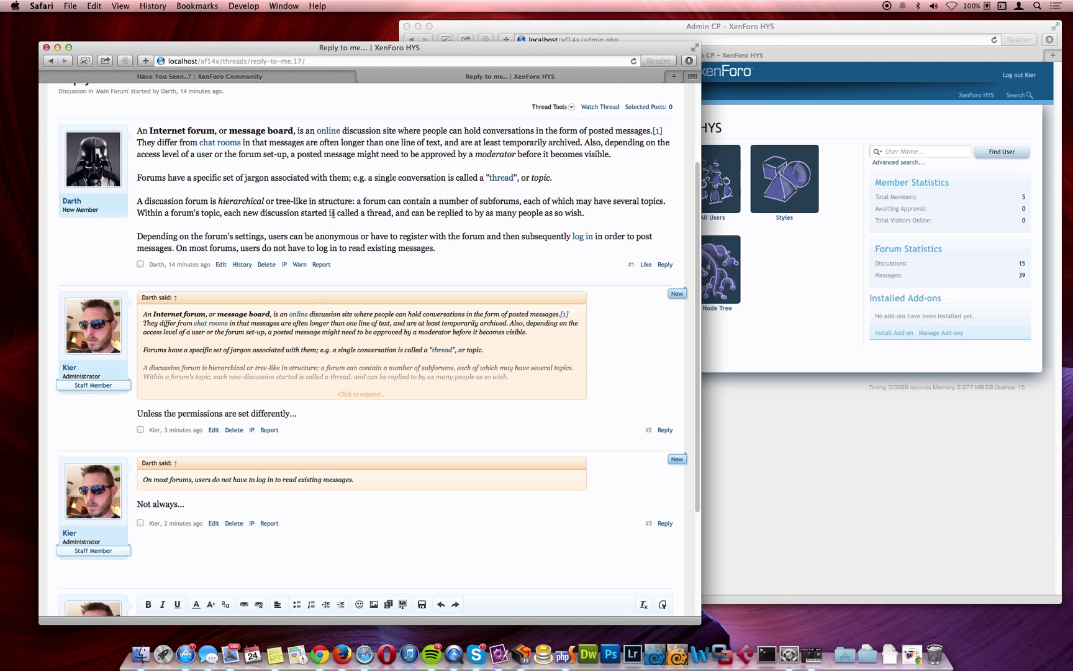
- Quote the first post's last sentence, about not logging in to read, into the reply
{"action": "left_click_drag", "start_coordinate": [178, 249], "coordinate": [432, 249]}
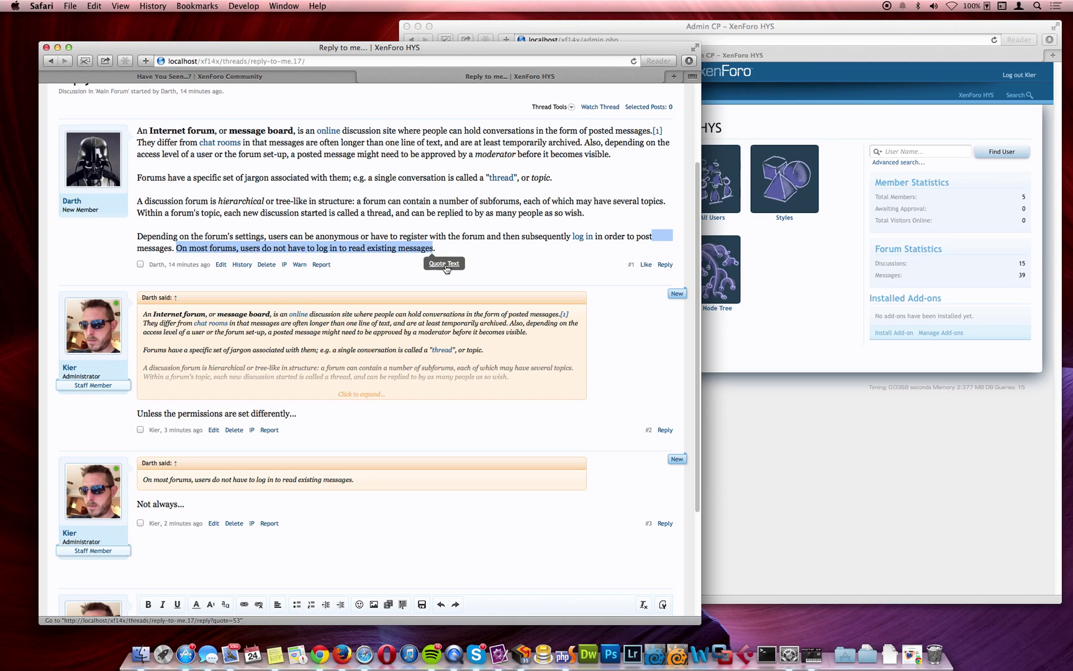
{"action": "left_click", "coordinate": [445, 264]}
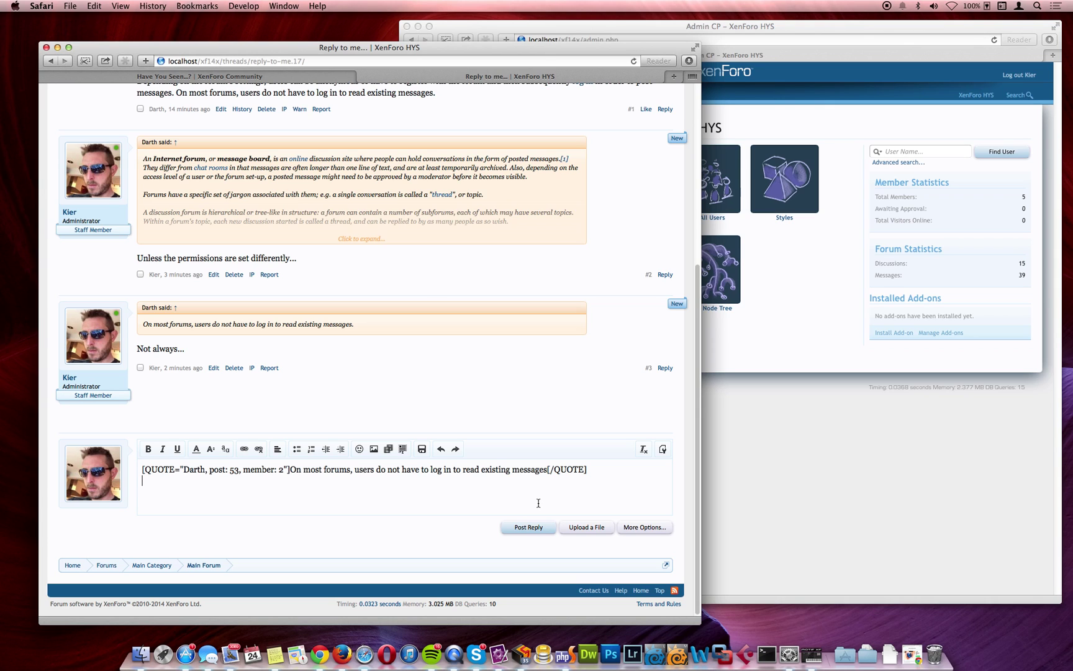
{"action": "scroll", "coordinate": [486, 487], "scroll_direction": "up", "scroll_amount": 1}
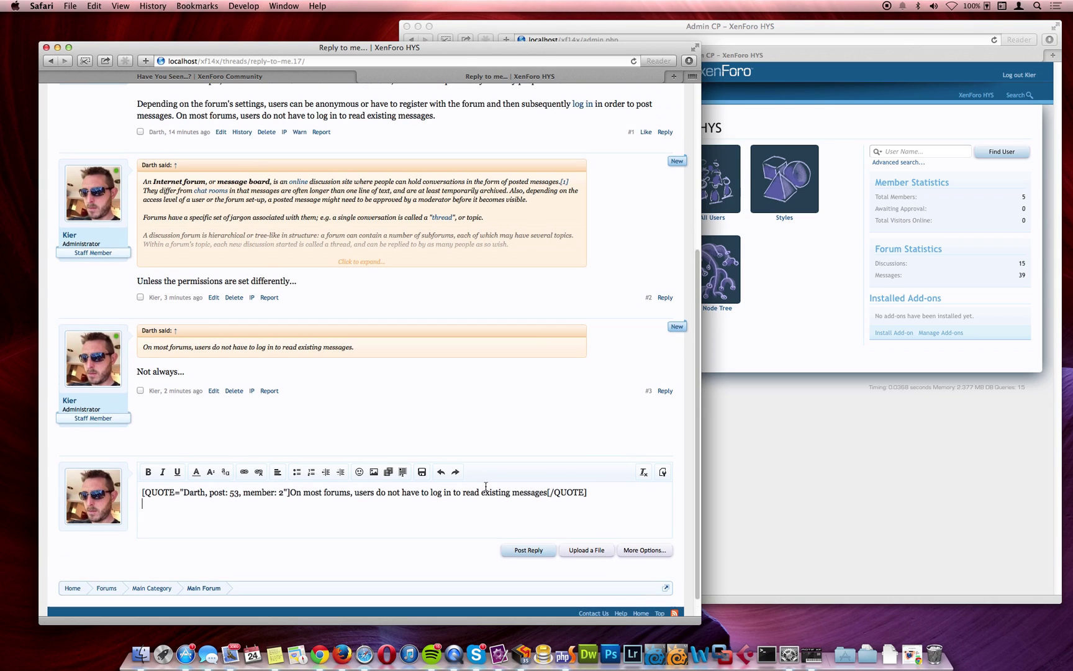
{"action": "scroll", "coordinate": [486, 486], "scroll_direction": "up", "scroll_amount": 5}
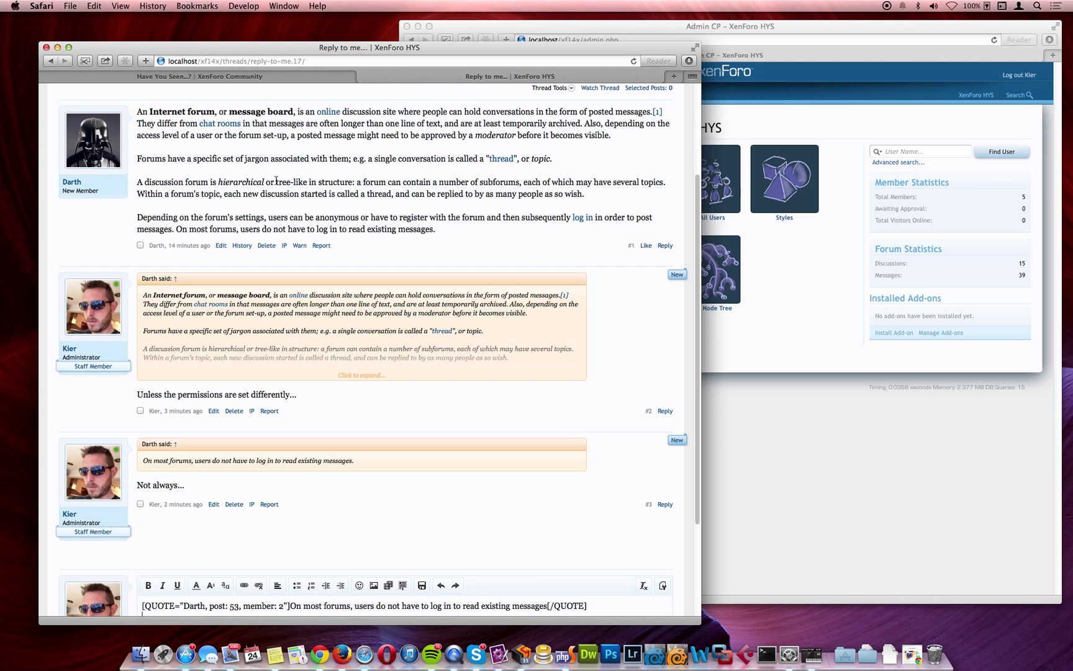
- Quote the first post's opening 'An Internet forum…' phrase, ending at 'discussion', into the reply
{"action": "left_click_drag", "start_coordinate": [284, 194], "coordinate": [312, 313]}
{"action": "left_click", "coordinate": [341, 162]}
{"action": "left_click_drag", "start_coordinate": [296, 136], "coordinate": [335, 227]}
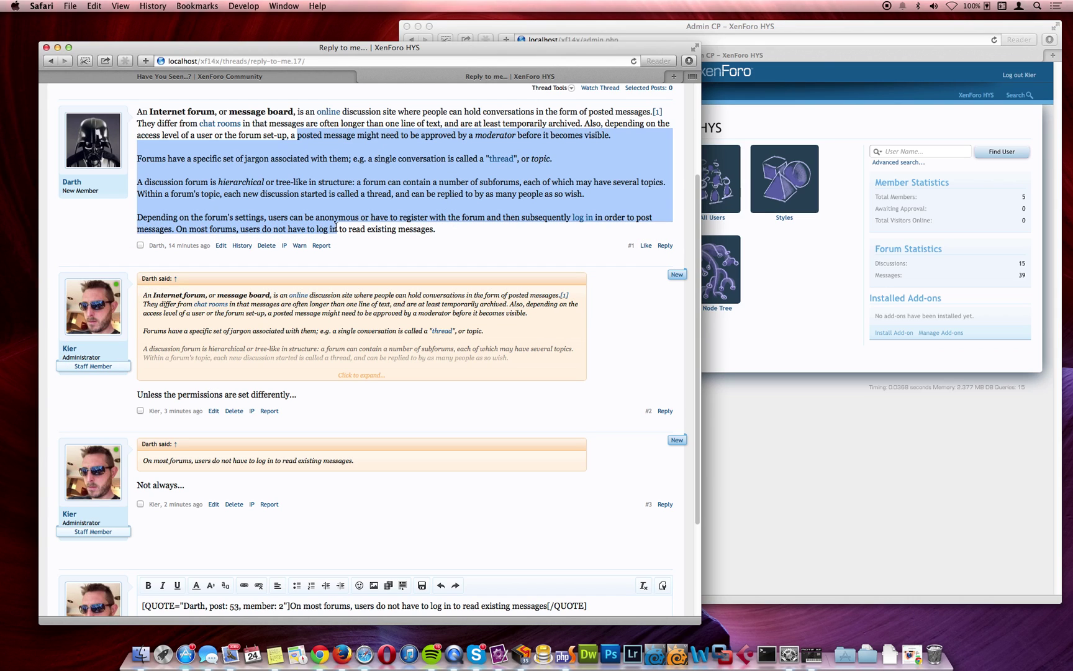
{"action": "left_click", "coordinate": [349, 246]}
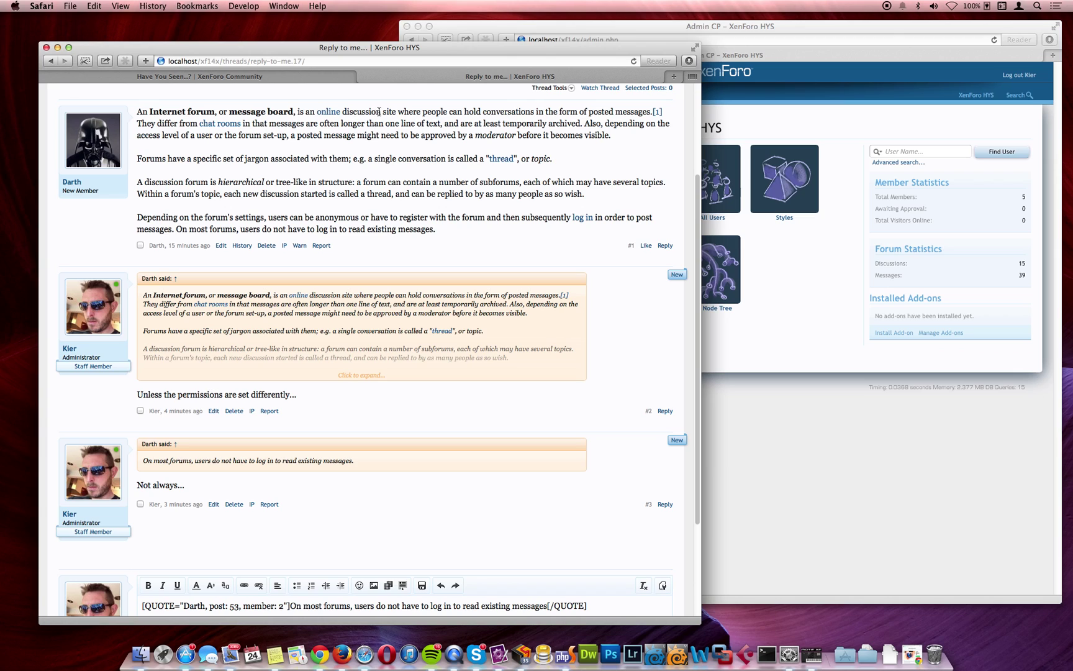
{"action": "left_click_drag", "start_coordinate": [381, 111], "coordinate": [138, 113]}
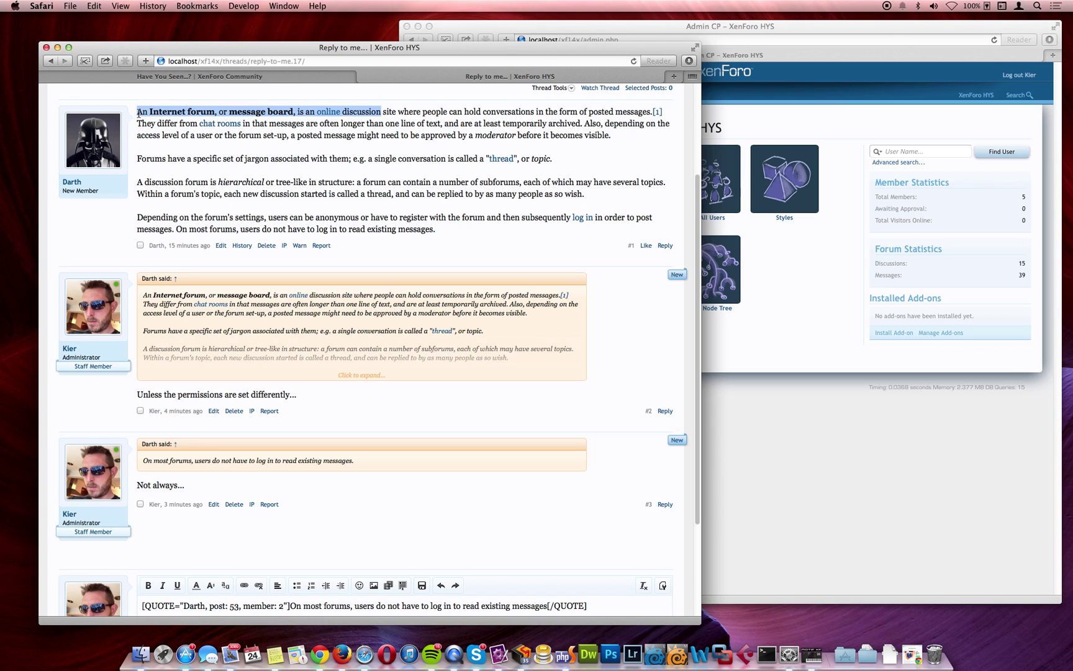
{"action": "left_click", "coordinate": [405, 132]}
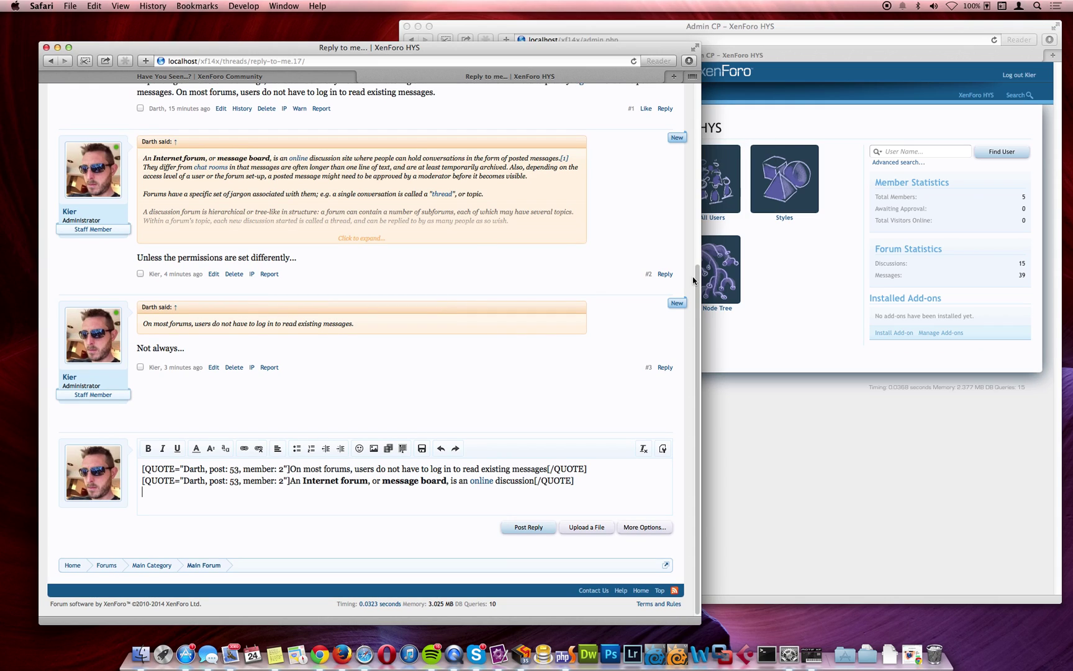
- Empty the reply editor and search the Admin CP for 'multi'
{"action": "key", "text": "super+a"}
{"action": "key", "text": "BackSpace"}
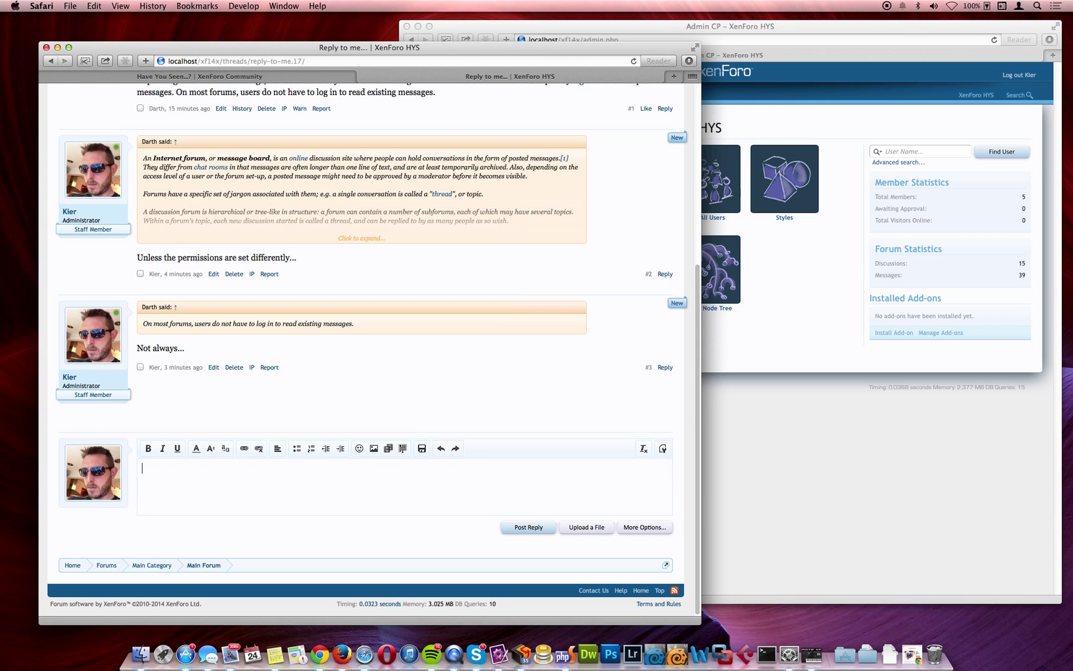
{"action": "left_click", "coordinate": [861, 135]}
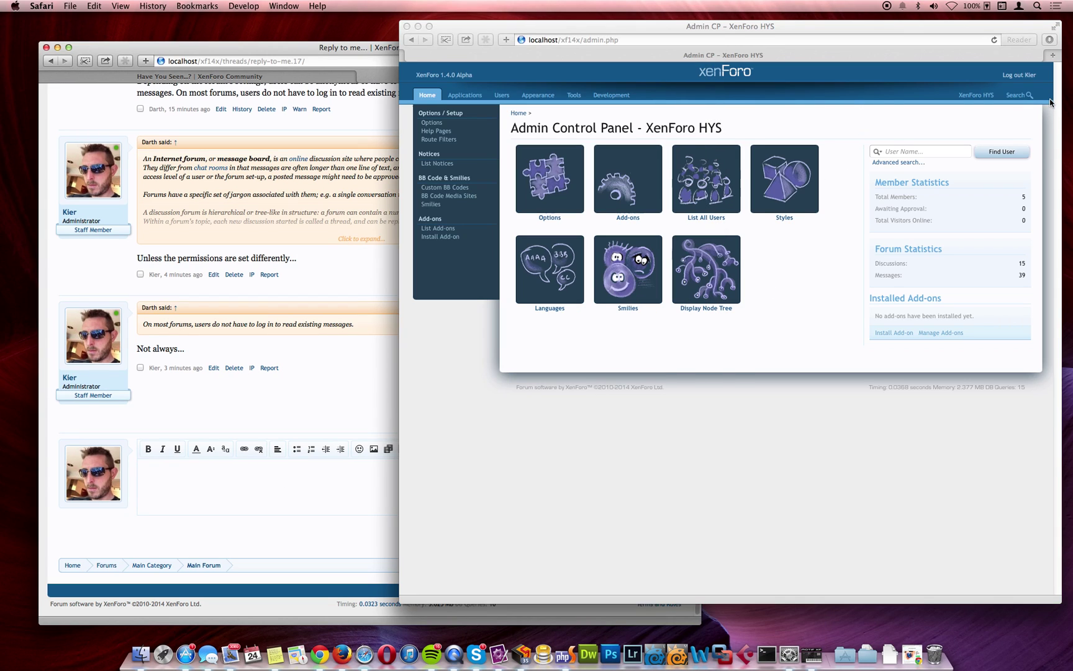
{"action": "left_click", "coordinate": [1024, 98]}
{"action": "type", "text": "multi"}
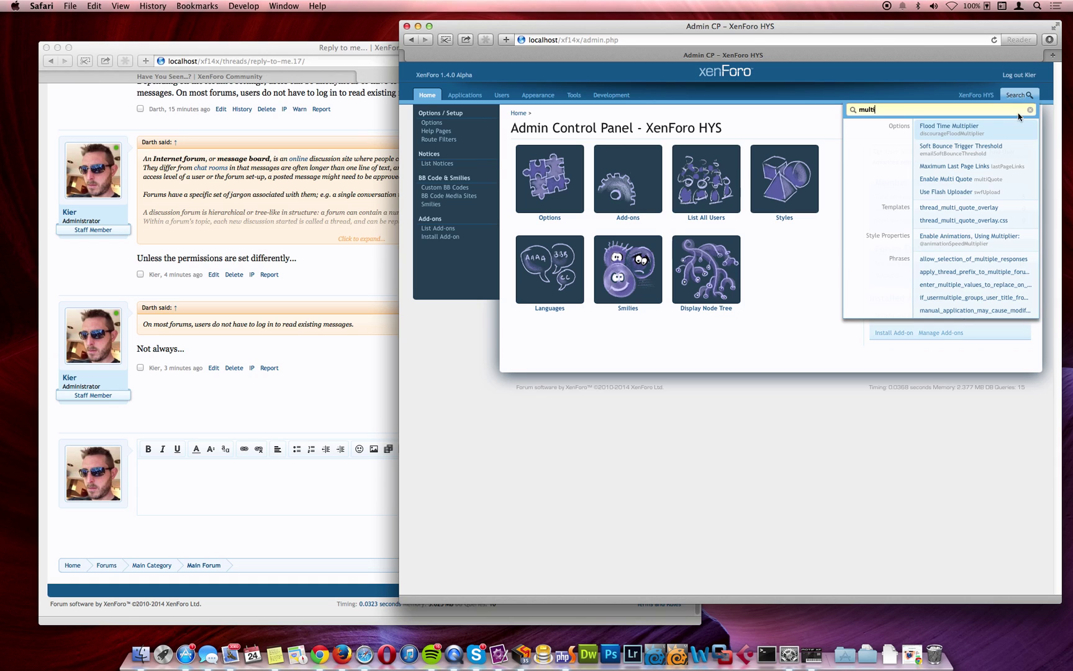
- Save the Messages options that contain Enable Multi Quote
{"action": "left_click", "coordinate": [948, 180]}
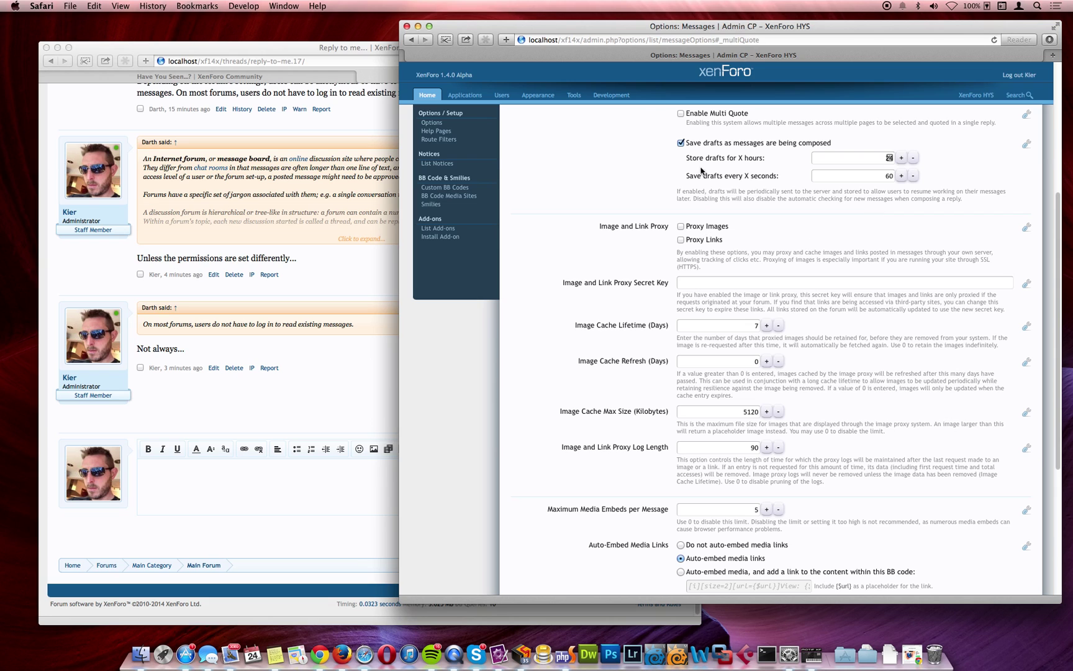
{"action": "scroll", "coordinate": [690, 550], "scroll_direction": "down", "scroll_amount": 5}
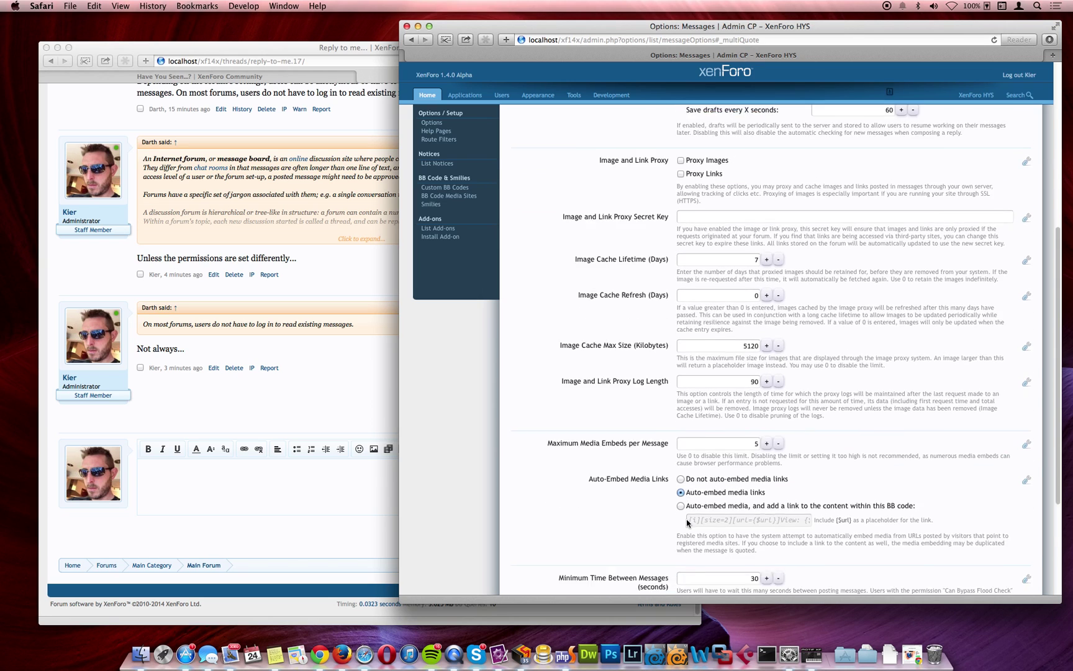
{"action": "scroll", "coordinate": [689, 549], "scroll_direction": "down", "scroll_amount": 4}
{"action": "left_click", "coordinate": [692, 541]}
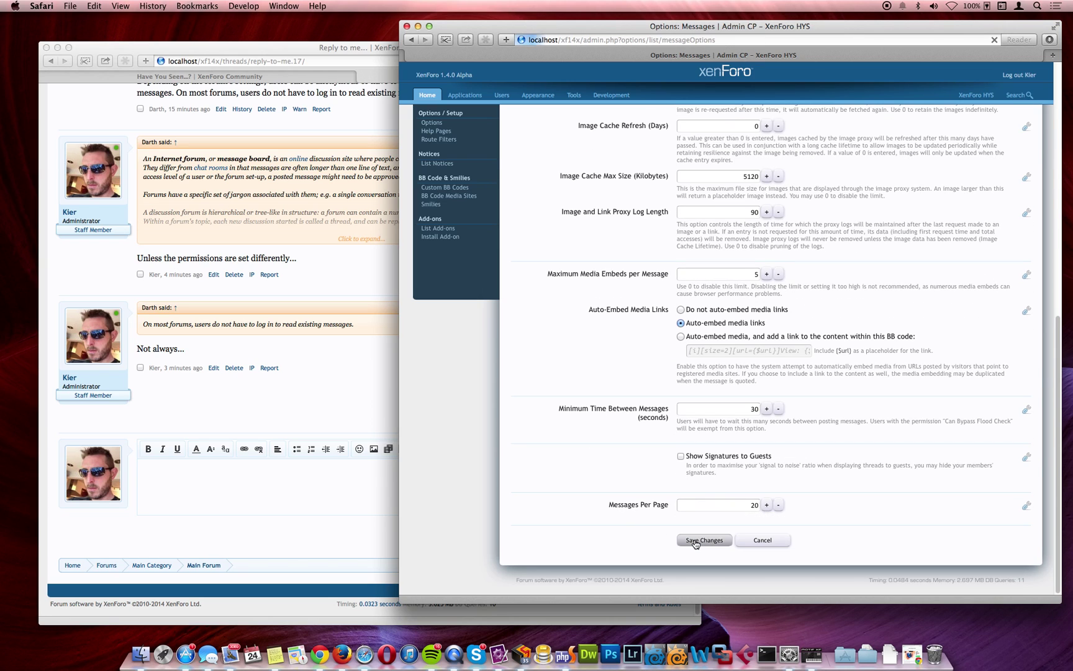
- Return the forum window to the Main Forum thread list
{"action": "left_click", "coordinate": [314, 270]}
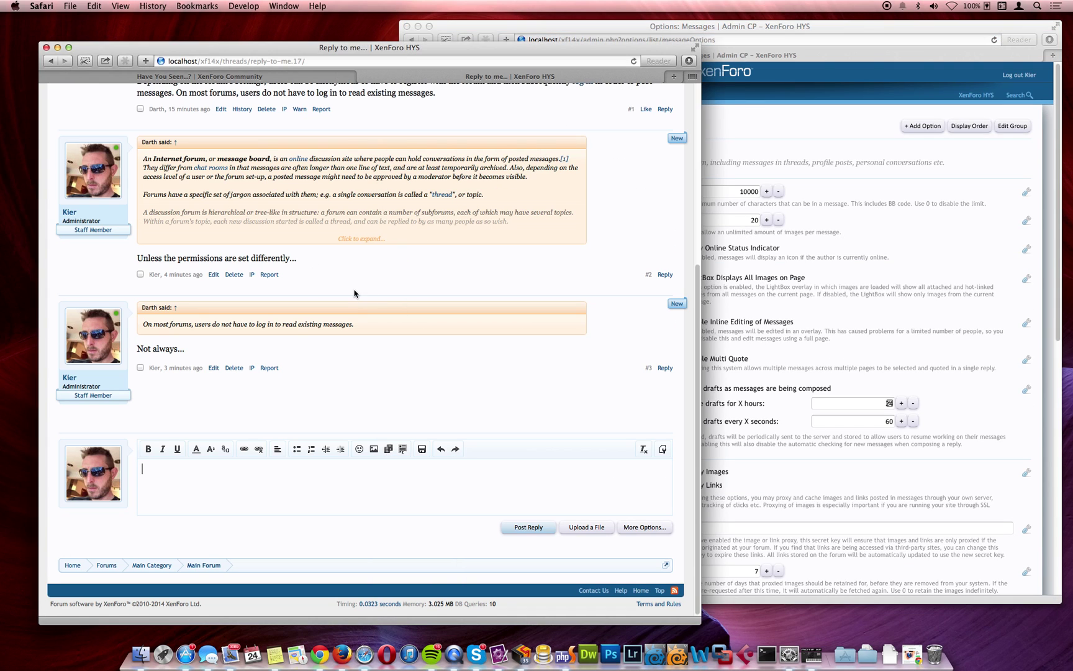
{"action": "scroll", "coordinate": [290, 262], "scroll_direction": "up", "scroll_amount": 5}
{"action": "left_click", "coordinate": [214, 176]}
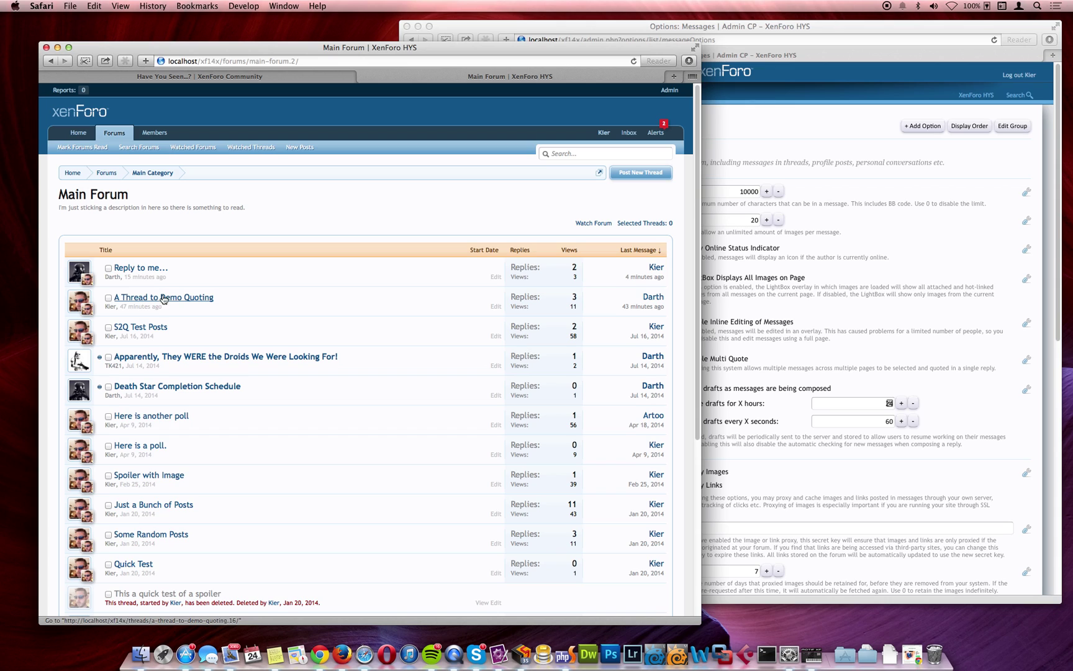
- Open 'A Thread to Demo Quoting', multi-quote posts #1–#3, and review the selected messages
{"action": "left_click", "coordinate": [169, 298]}
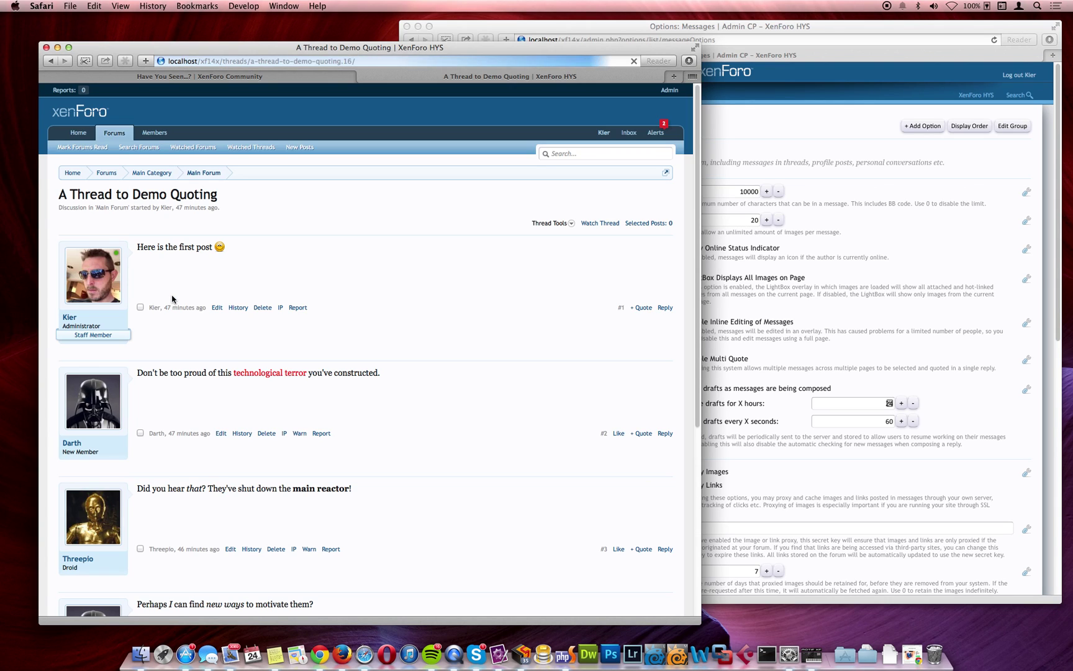
{"action": "scroll", "coordinate": [469, 339], "scroll_direction": "down", "scroll_amount": 2}
{"action": "scroll", "coordinate": [468, 339], "scroll_direction": "down", "scroll_amount": 2}
{"action": "scroll", "coordinate": [469, 339], "scroll_direction": "up", "scroll_amount": 1}
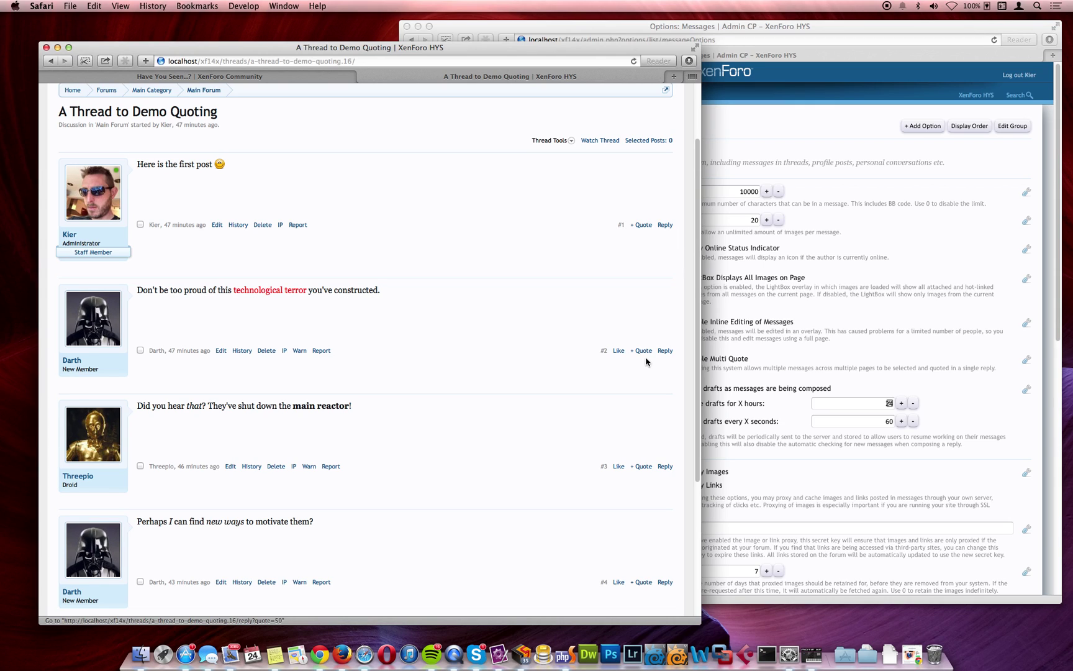
{"action": "left_click", "coordinate": [643, 208]}
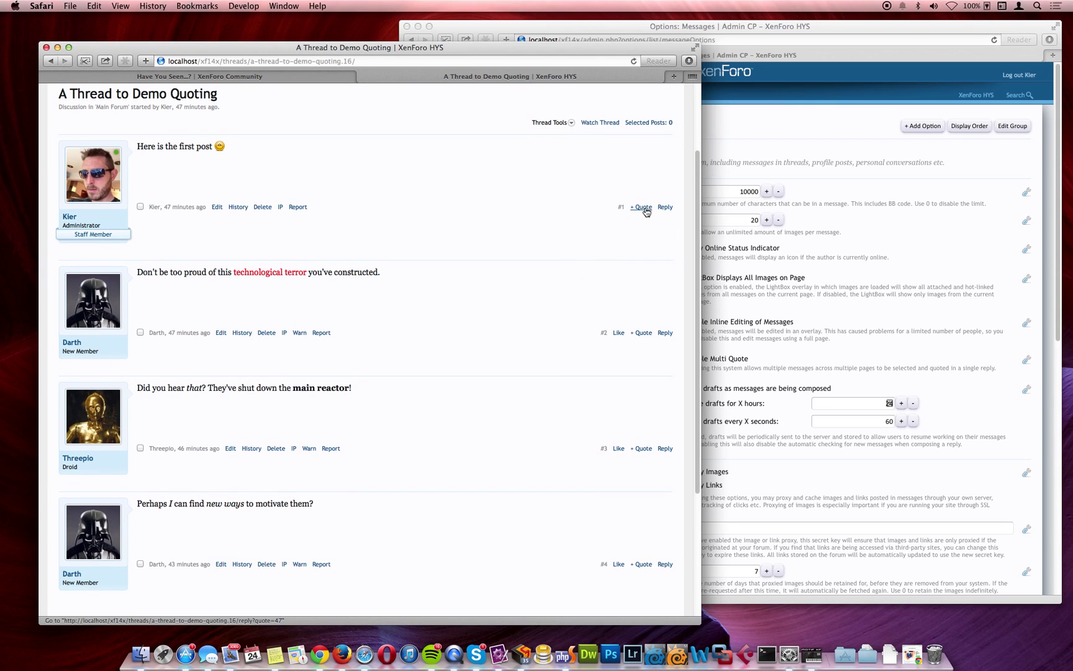
{"action": "left_click", "coordinate": [643, 333]}
{"action": "left_click", "coordinate": [649, 448]}
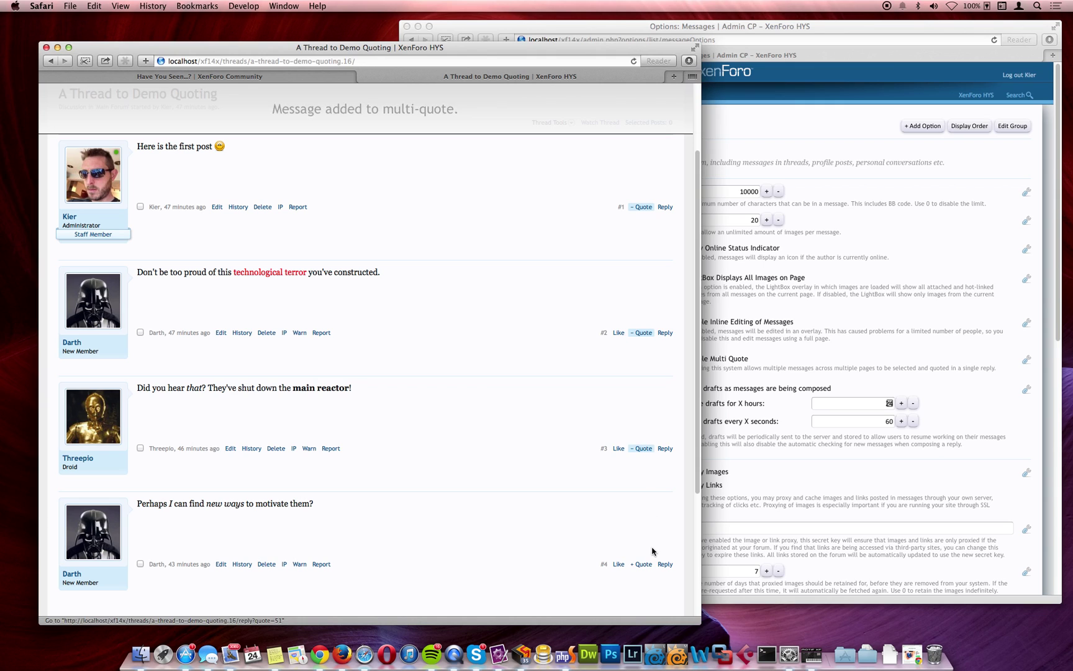
{"action": "scroll", "coordinate": [534, 422], "scroll_direction": "down", "scroll_amount": 5}
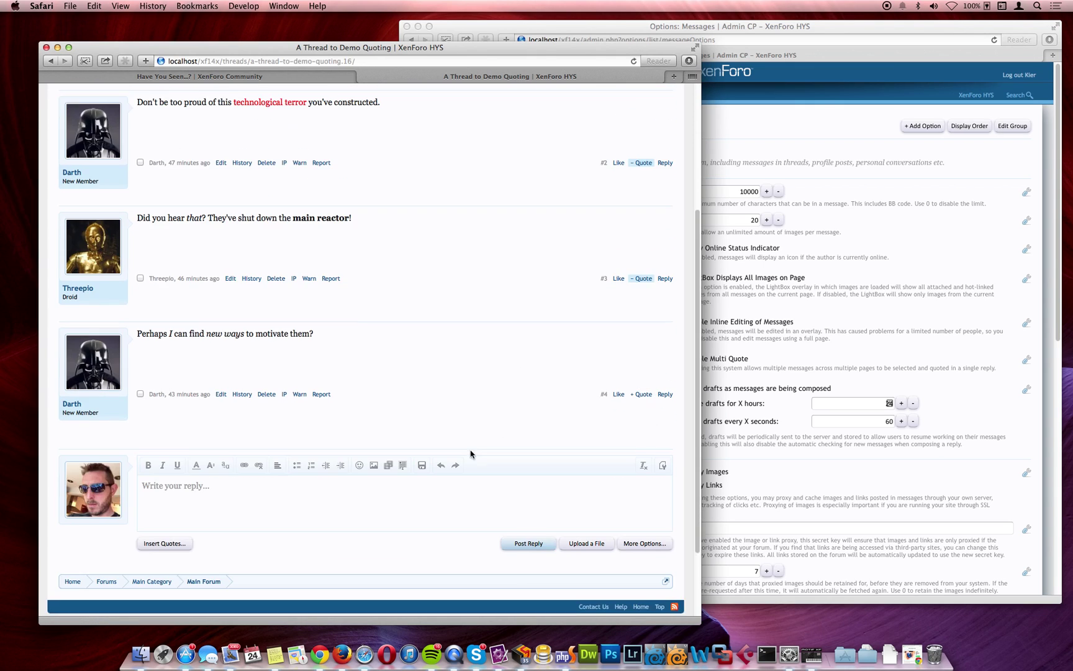
{"action": "left_click", "coordinate": [163, 532]}
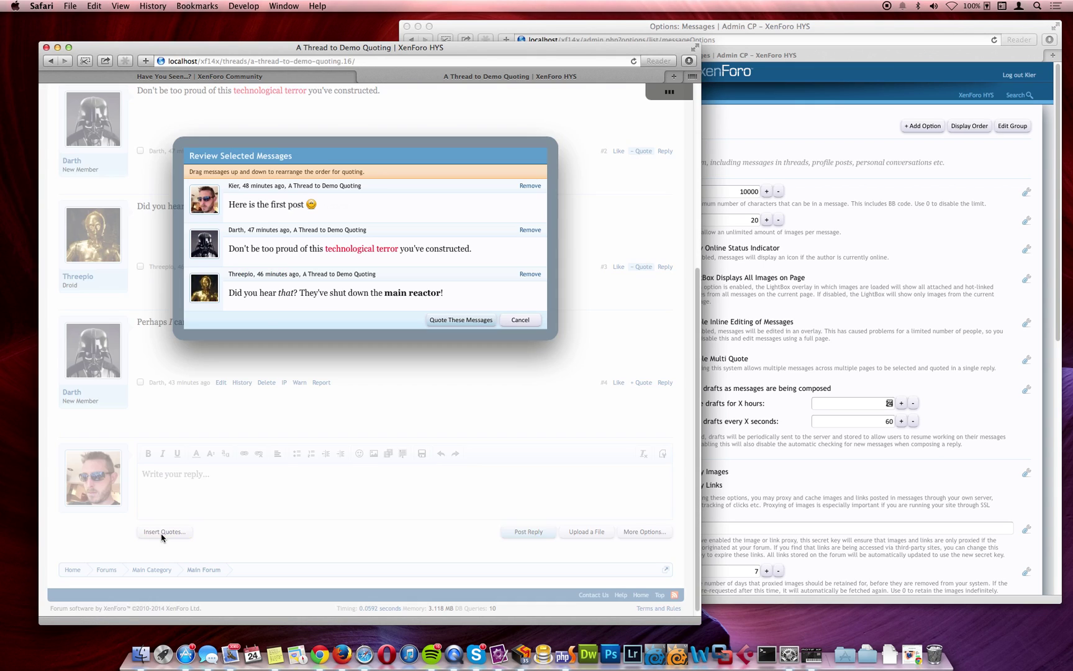
- Close the quote review and take posts #3, #2 and #1 out of the multi-quote
{"action": "left_click", "coordinate": [520, 321]}
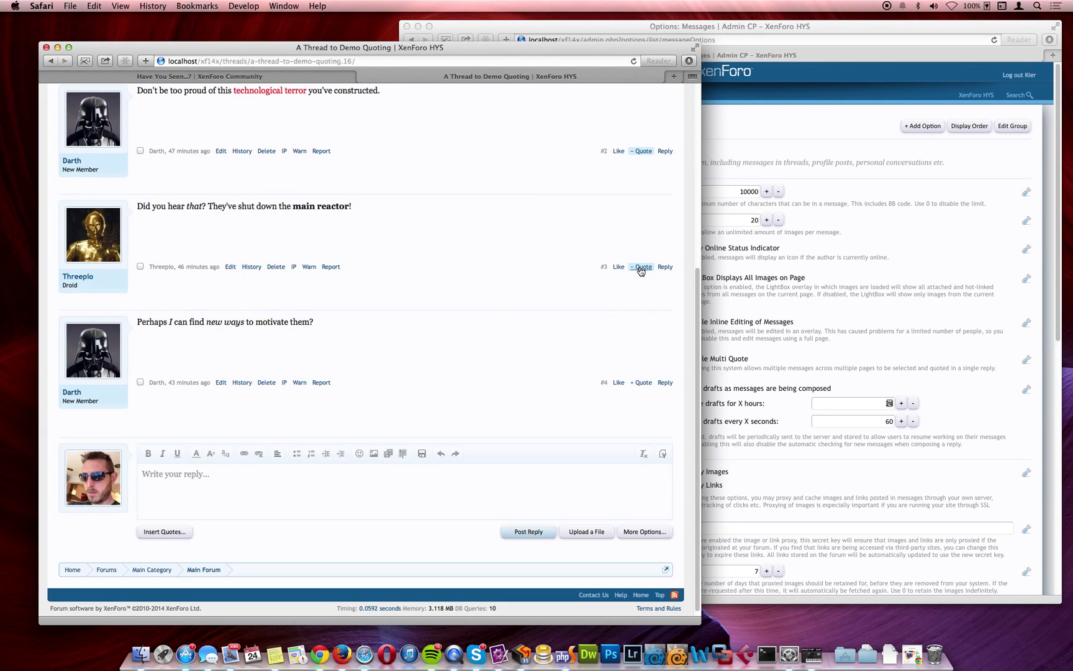
{"action": "left_click", "coordinate": [643, 267]}
{"action": "left_click", "coordinate": [643, 151]}
{"action": "scroll", "coordinate": [633, 233], "scroll_direction": "up", "scroll_amount": 5}
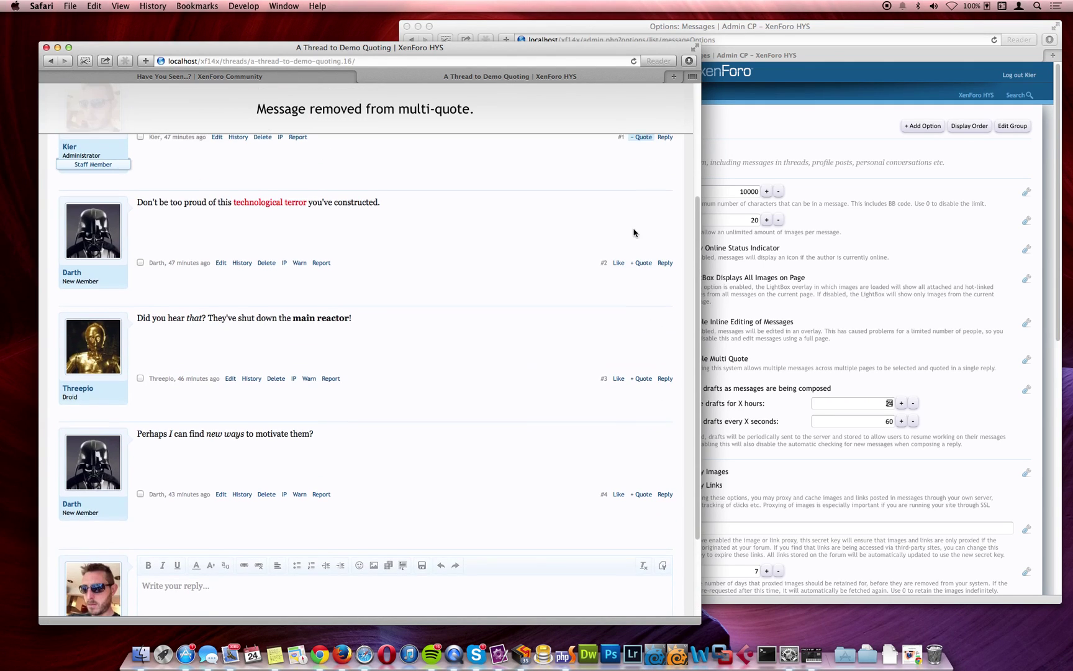
{"action": "left_click", "coordinate": [643, 181]}
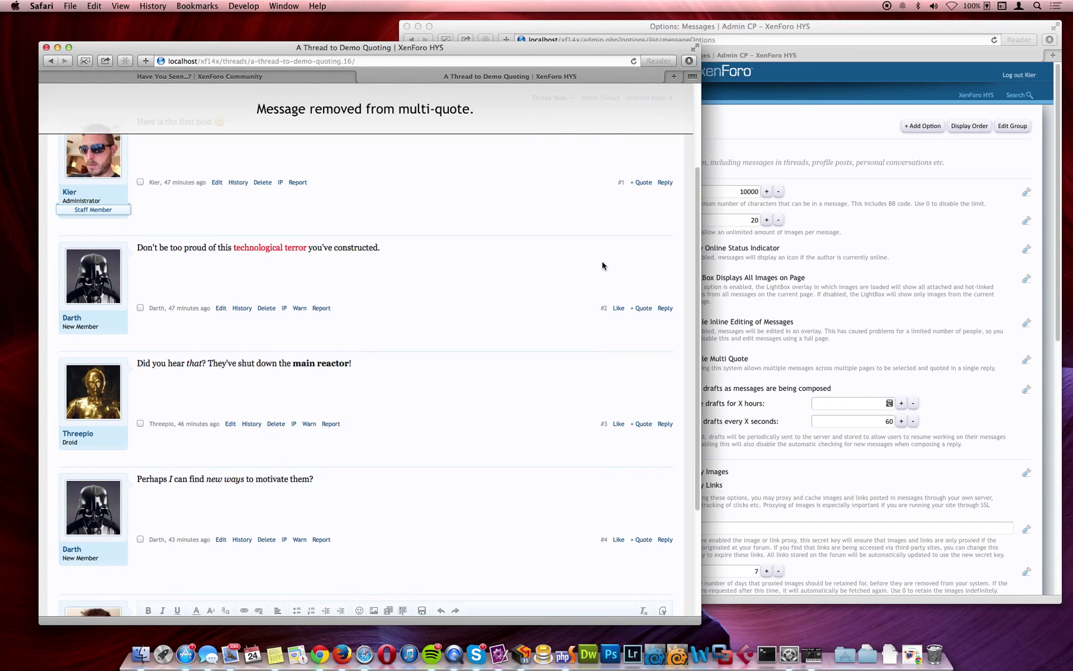
{"action": "scroll", "coordinate": [470, 247], "scroll_direction": "up", "scroll_amount": 2}
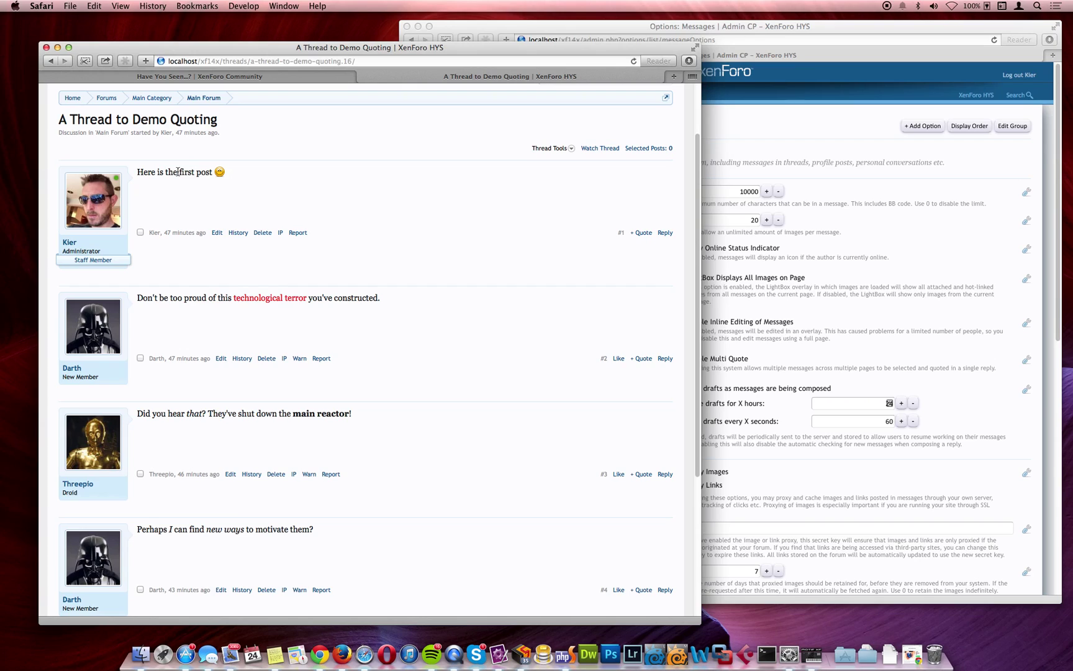
- Multi-quote the words 'first post' from post #1 and part of post #2's technological terror sentence
{"action": "left_click_drag", "start_coordinate": [178, 171], "coordinate": [225, 172]}
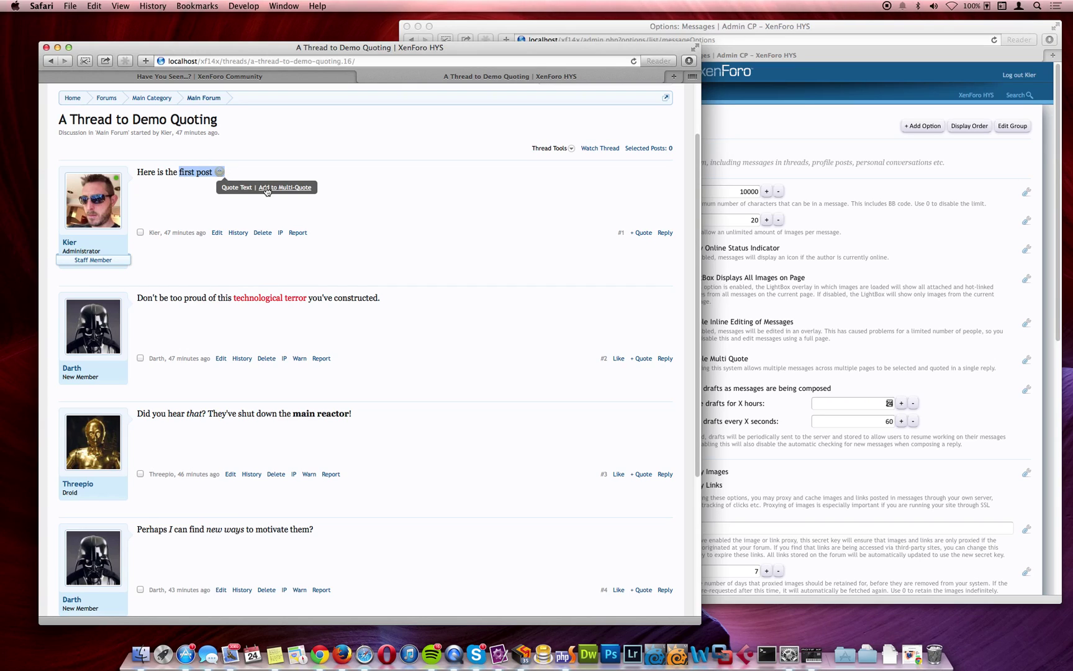
{"action": "left_click", "coordinate": [282, 188]}
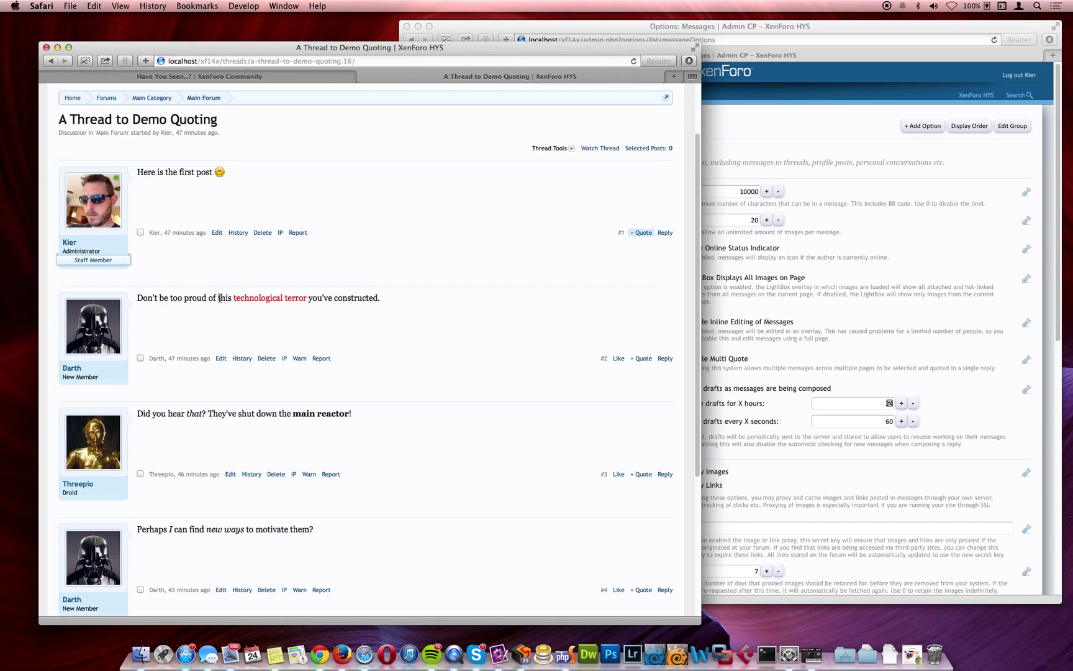
{"action": "left_click_drag", "start_coordinate": [246, 298], "coordinate": [345, 305]}
{"action": "left_click", "coordinate": [391, 313]}
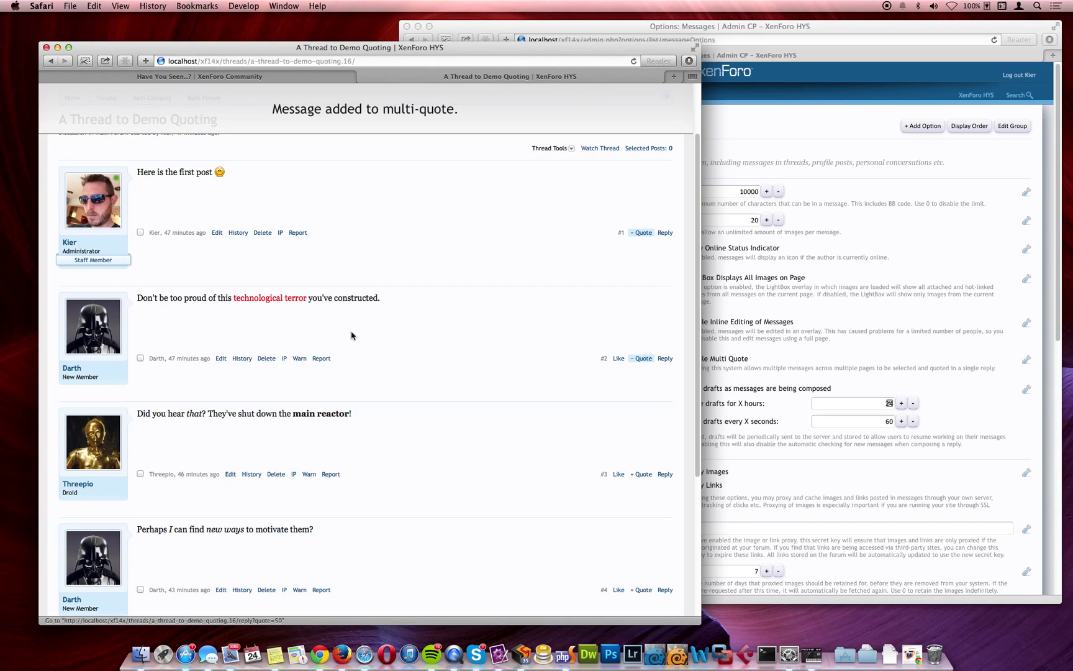
{"action": "scroll", "coordinate": [341, 348], "scroll_direction": "down", "scroll_amount": 2}
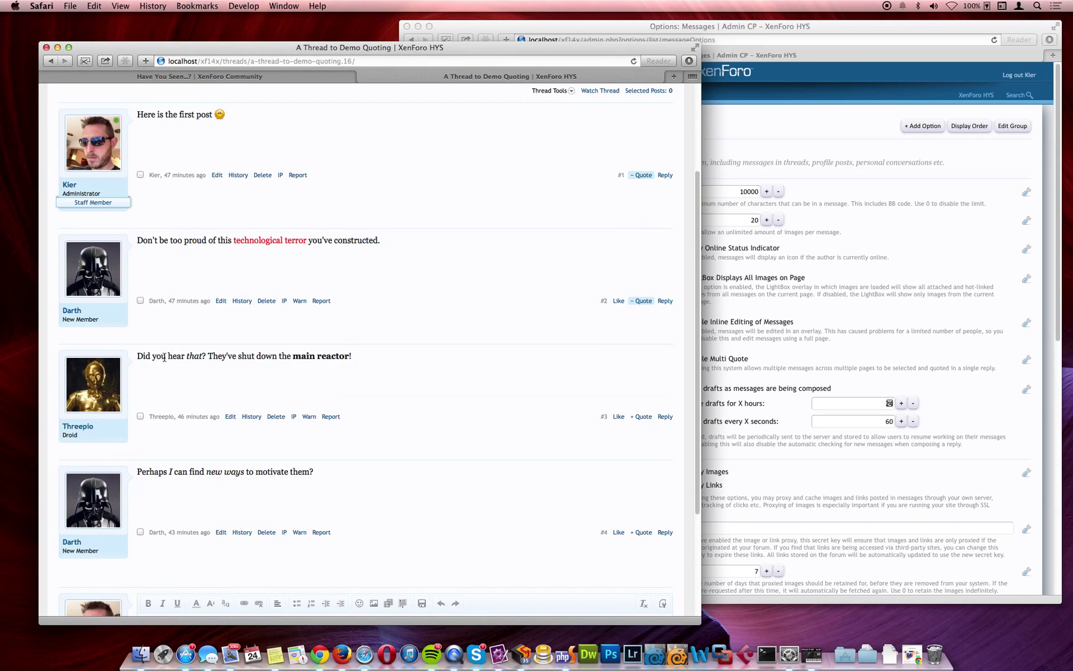
- Multi-quote part of post #3's sentence and the whole of post #4
{"action": "left_click_drag", "start_coordinate": [167, 357], "coordinate": [255, 358]}
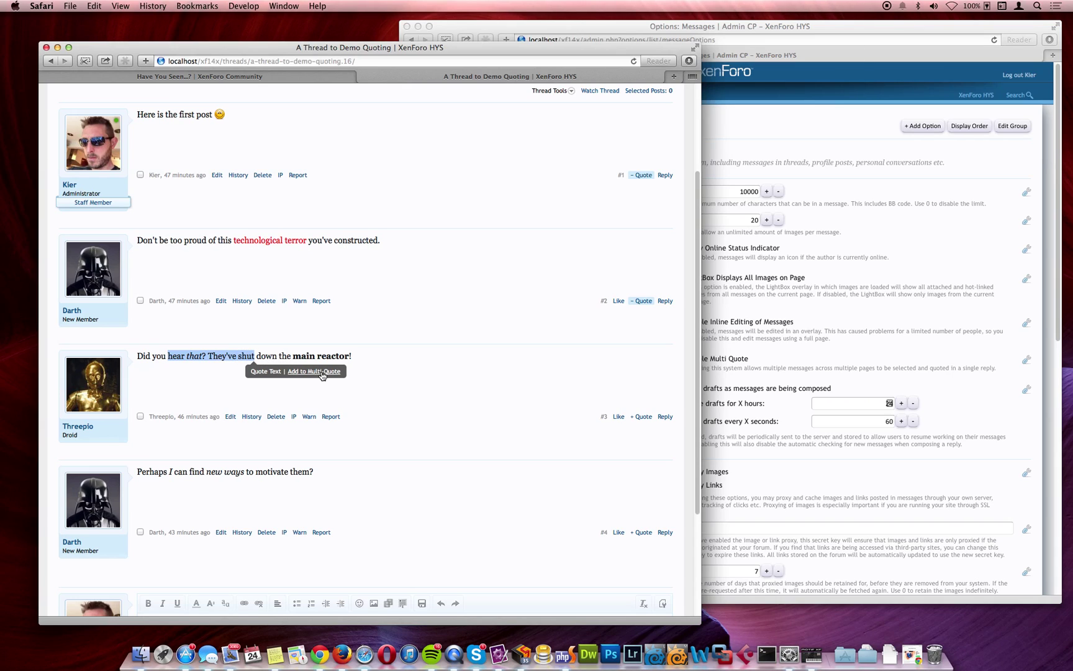
{"action": "left_click", "coordinate": [322, 371]}
{"action": "scroll", "coordinate": [236, 404], "scroll_direction": "down", "scroll_amount": 3}
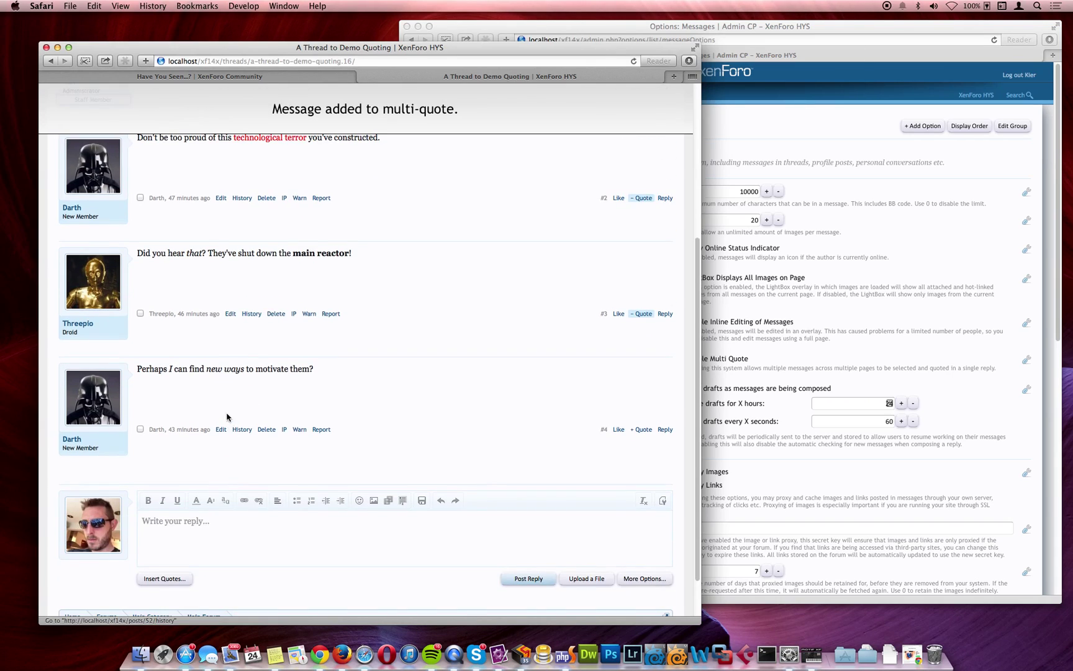
{"action": "left_click", "coordinate": [643, 430]}
{"action": "scroll", "coordinate": [538, 234], "scroll_direction": "up", "scroll_amount": 4}
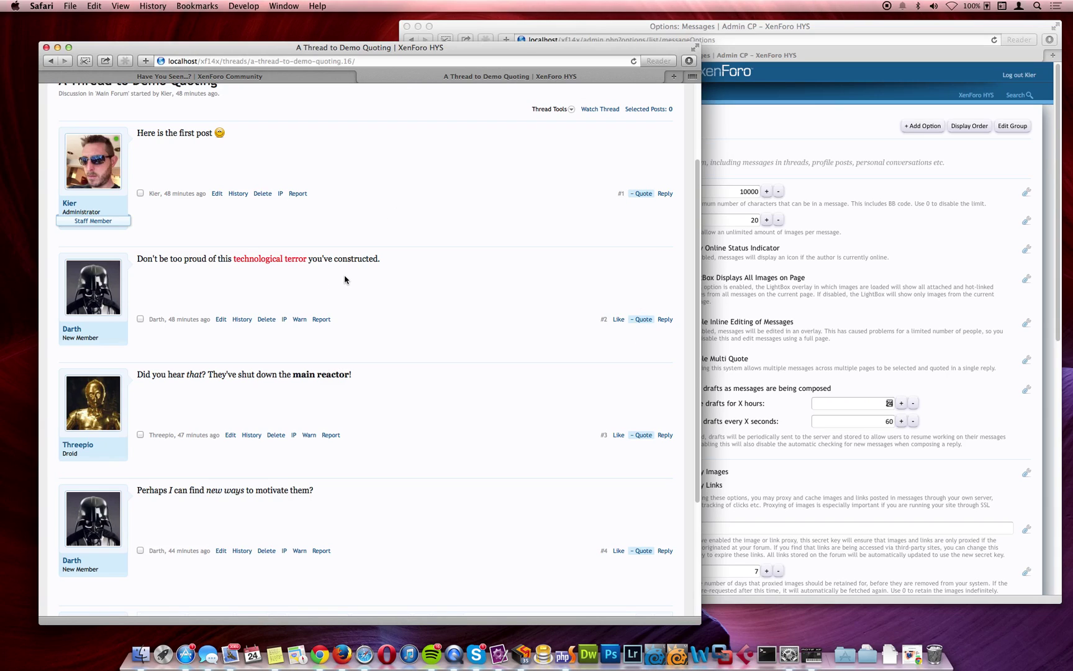
- Multi-quote the closing words of post #2's sentence and its phrase 'too proud of'
{"action": "left_click_drag", "start_coordinate": [309, 260], "coordinate": [374, 260]}
{"action": "left_click", "coordinate": [435, 279]}
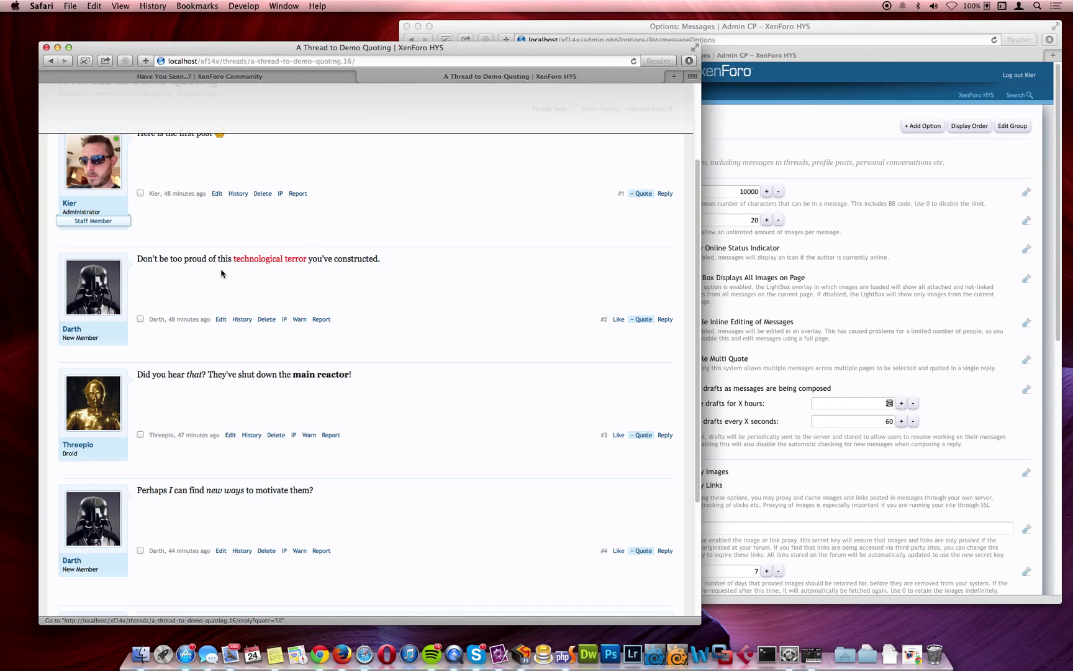
{"action": "left_click_drag", "start_coordinate": [168, 260], "coordinate": [215, 260]}
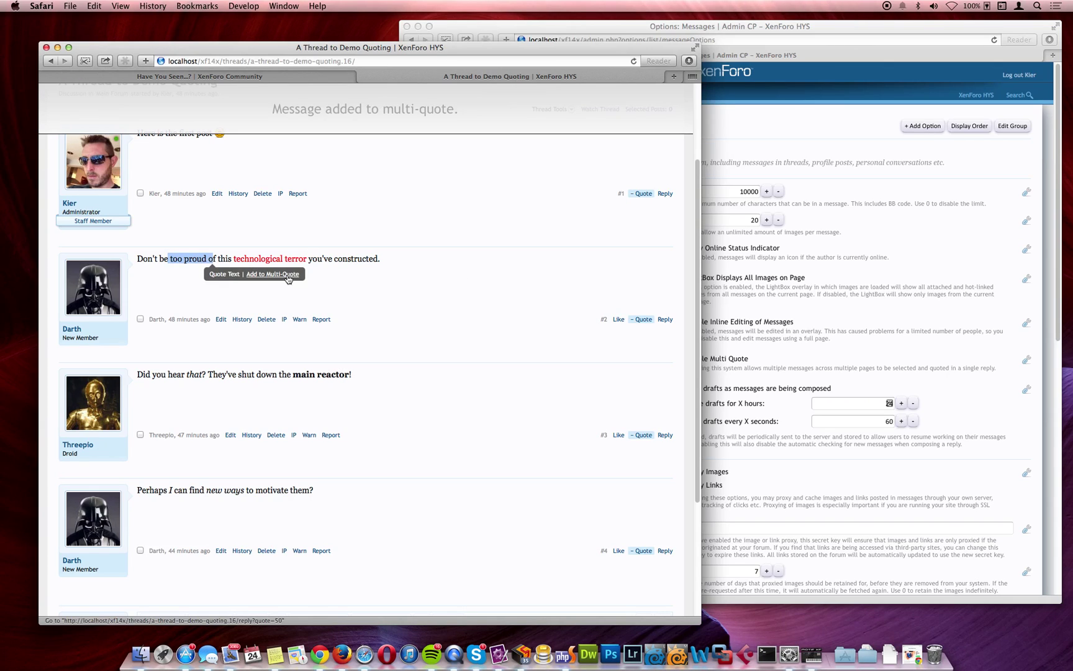
{"action": "left_click", "coordinate": [252, 271]}
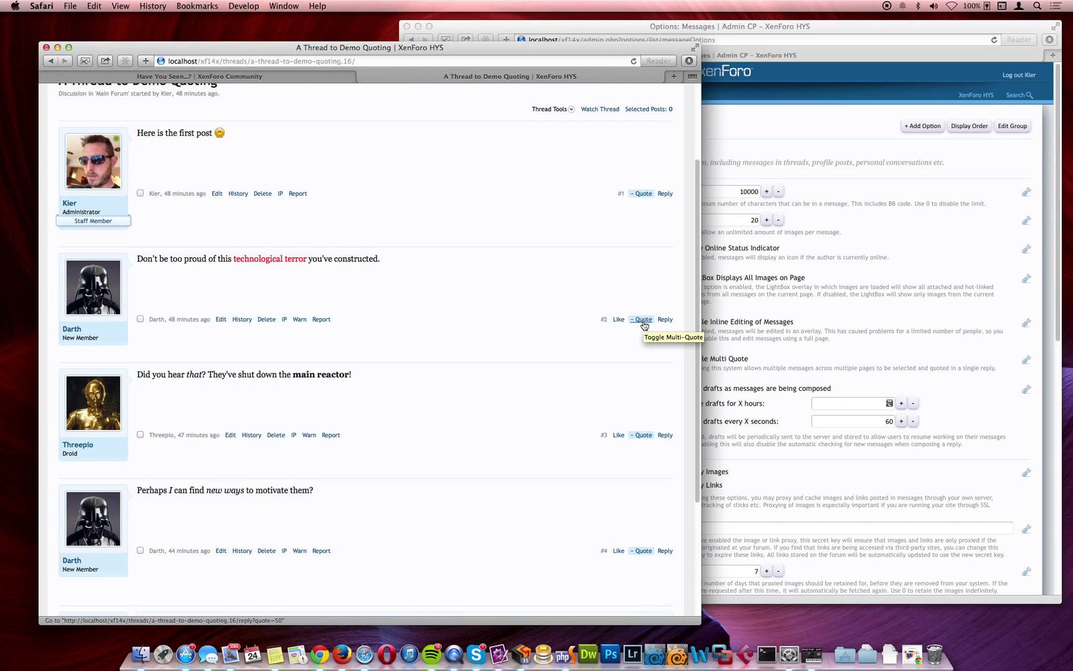
{"action": "scroll", "coordinate": [618, 363], "scroll_direction": "down", "scroll_amount": 2}
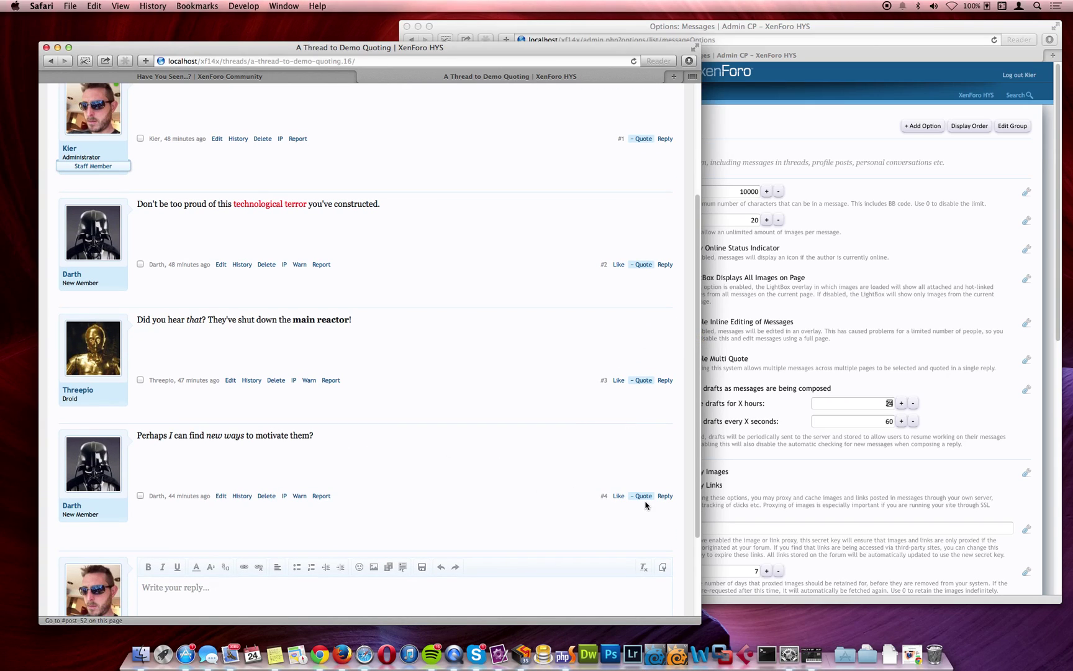
{"action": "scroll", "coordinate": [594, 467], "scroll_direction": "down", "scroll_amount": 4}
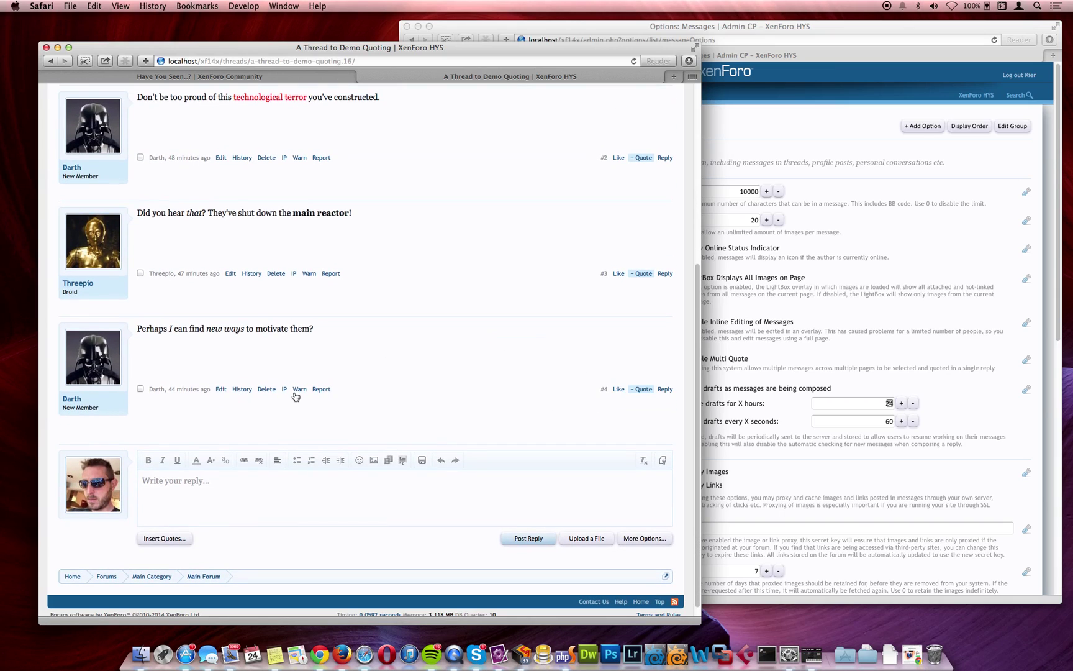
- Reorder the six gathered quotes, constructed snippet second and post #4 fourth, and insert them into the reply
{"action": "left_click", "coordinate": [182, 539]}
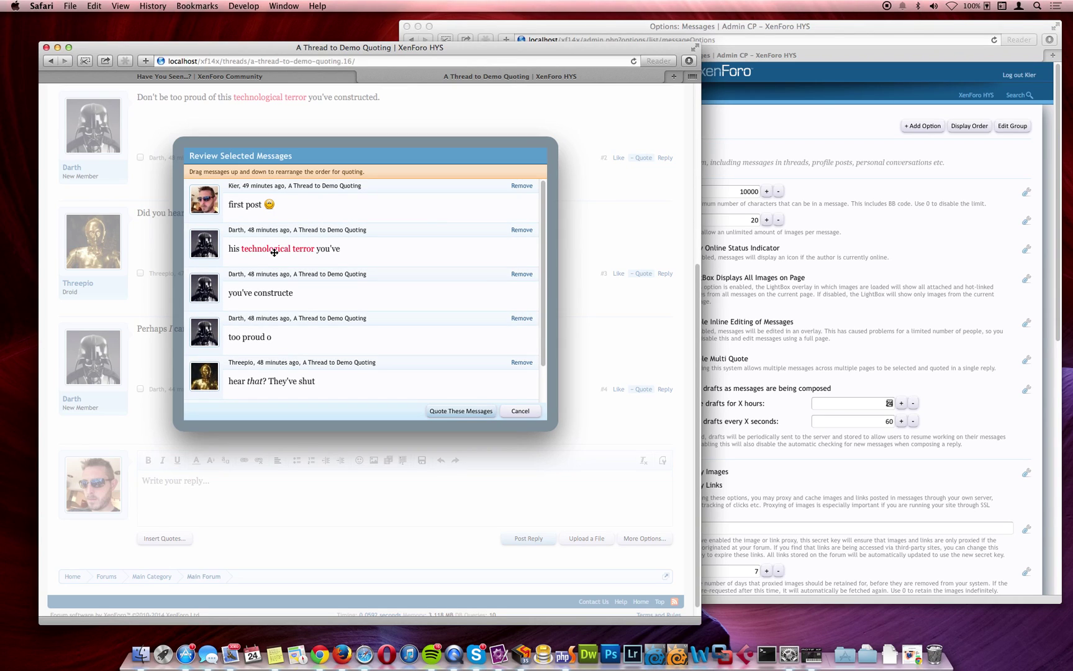
{"action": "scroll", "coordinate": [314, 311], "scroll_direction": "down", "scroll_amount": 5}
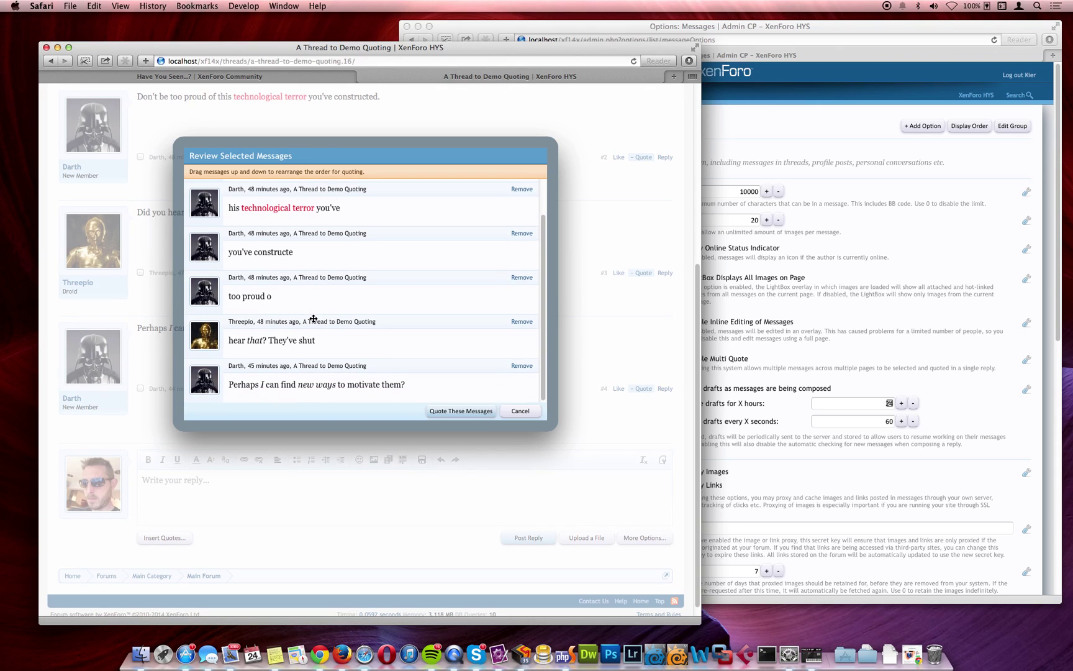
{"action": "scroll", "coordinate": [316, 320], "scroll_direction": "up", "scroll_amount": 6}
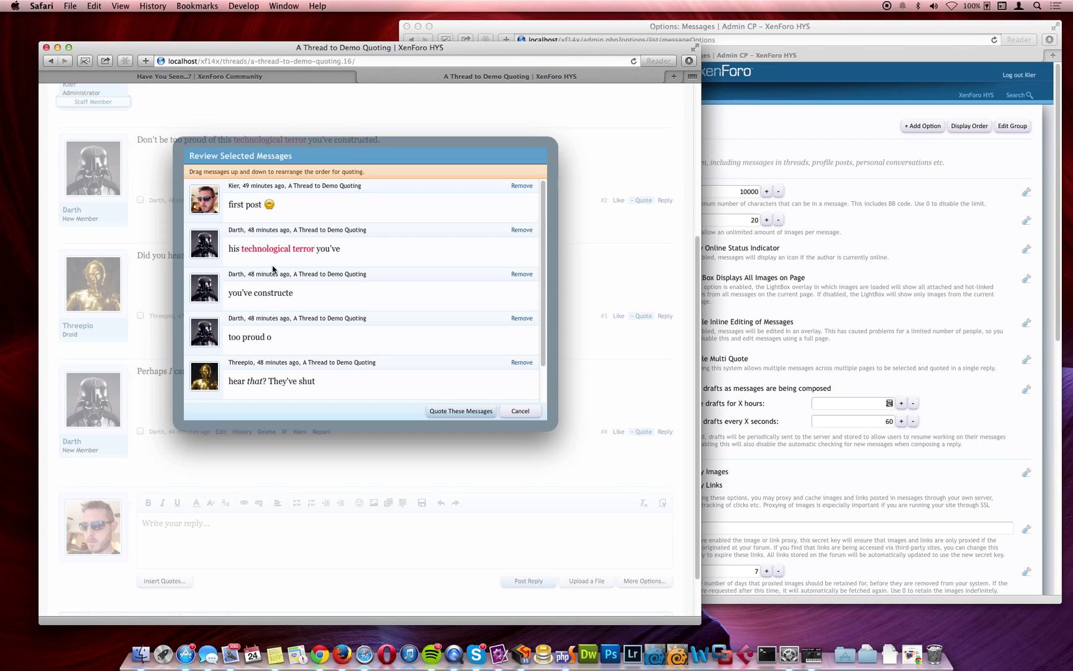
{"action": "left_click_drag", "start_coordinate": [283, 287], "coordinate": [284, 246]}
{"action": "scroll", "coordinate": [298, 337], "scroll_direction": "down", "scroll_amount": 3}
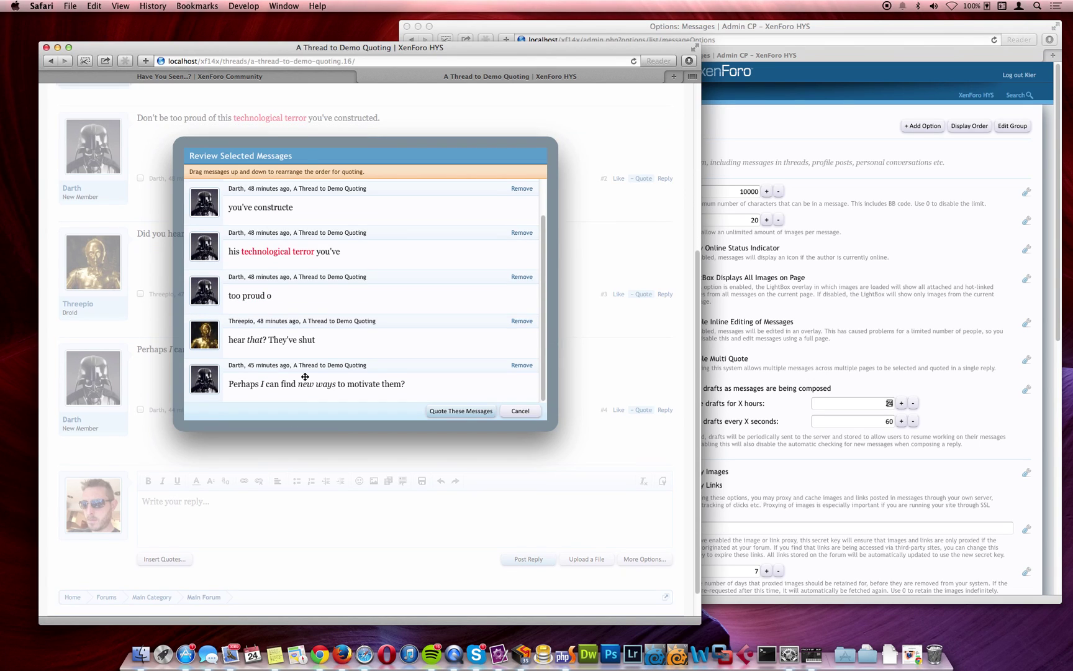
{"action": "left_click_drag", "start_coordinate": [306, 386], "coordinate": [308, 290]}
{"action": "left_click", "coordinate": [470, 412]}
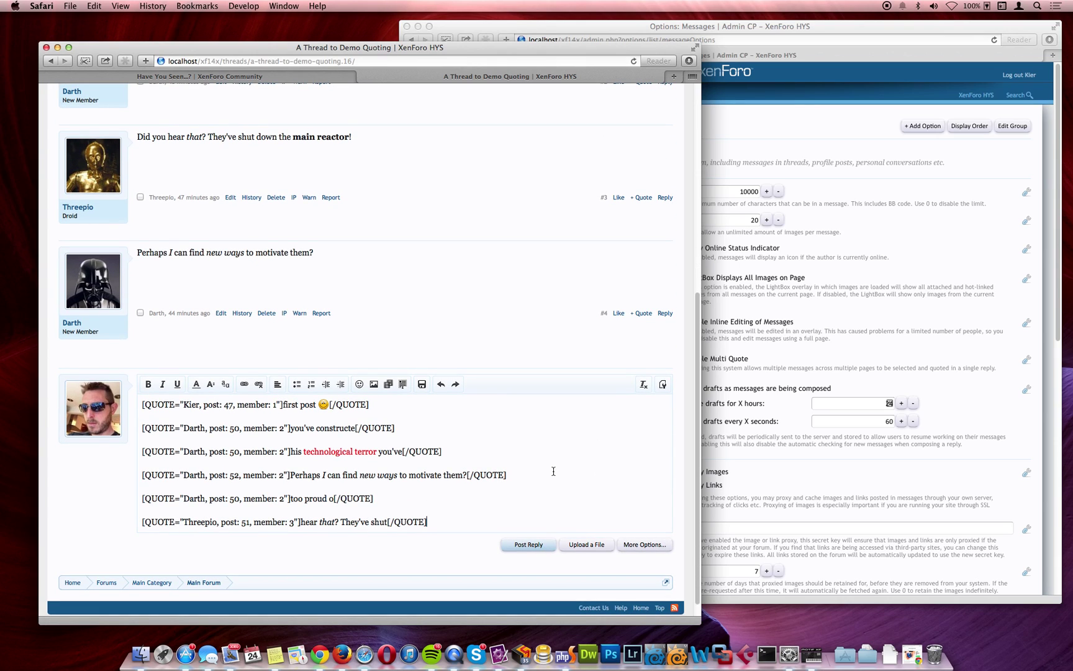
- Post the reply with the six quoted snippets to the thread as post #5
{"action": "left_click", "coordinate": [528, 545]}
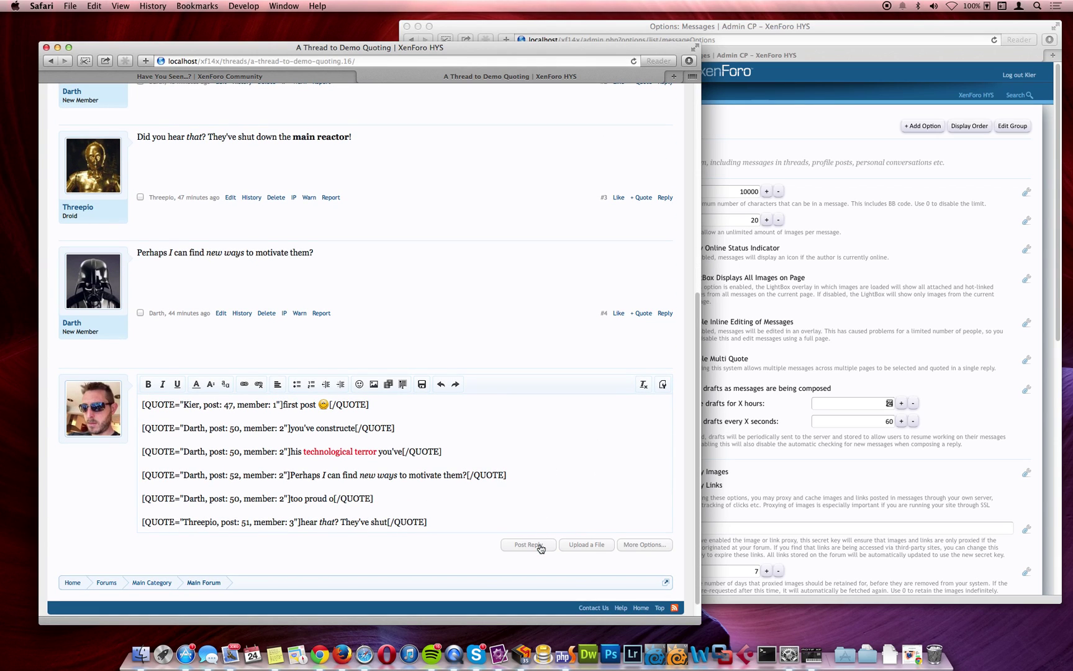